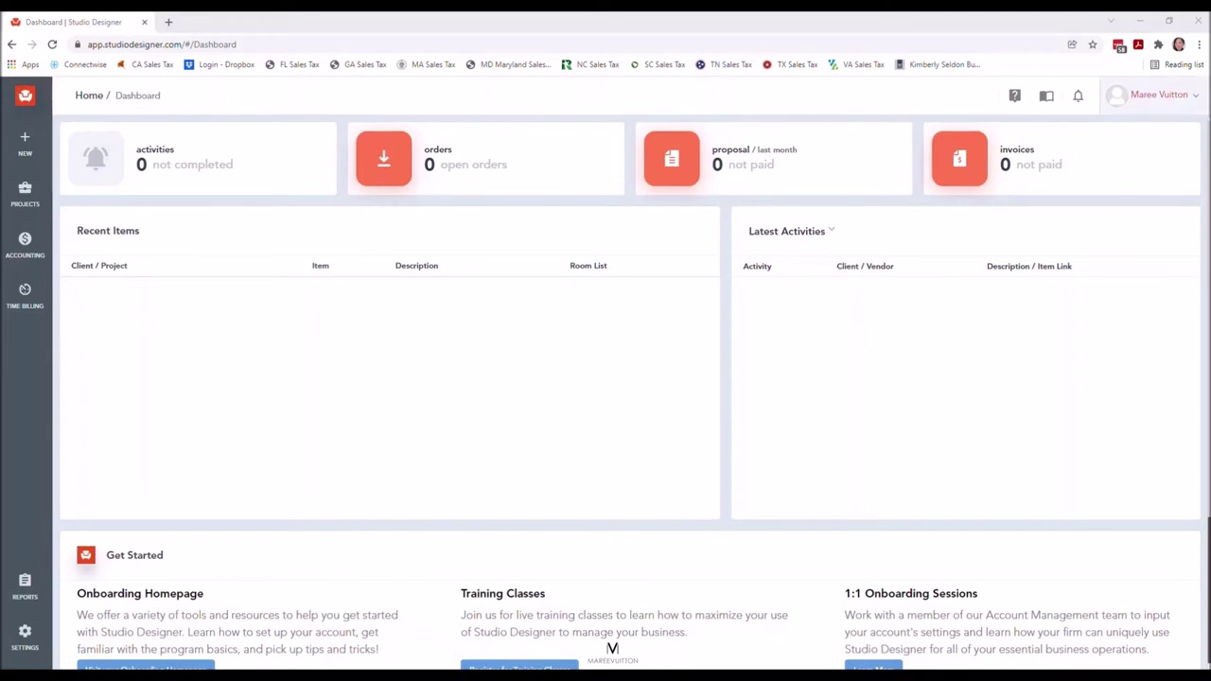
# - Open the user account menu and bring up the settings pages list
pyautogui.click(1159, 94)
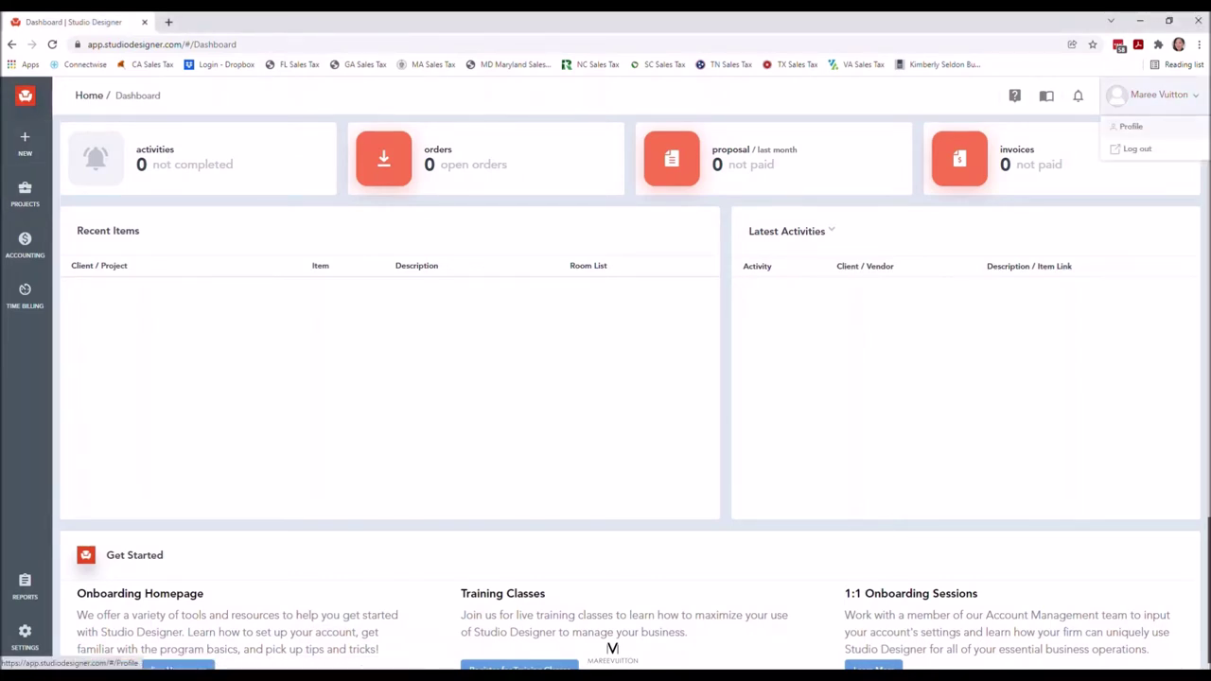
pyautogui.click(24, 634)
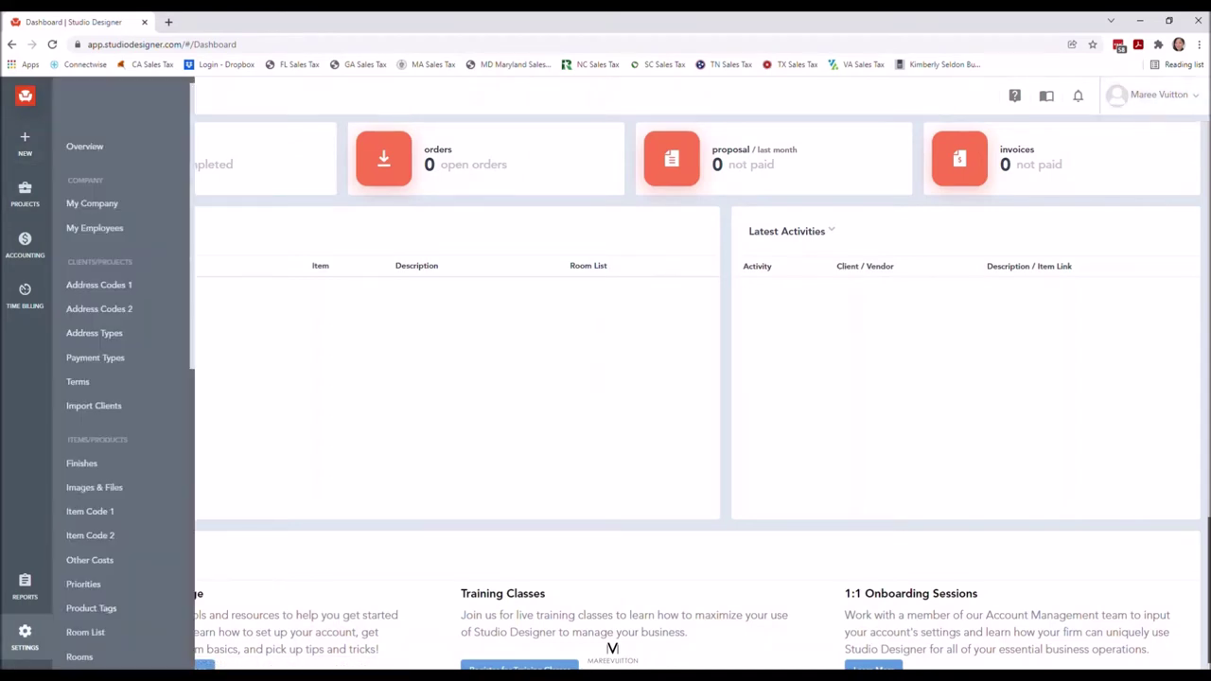
# - Enter the company phone number in My Company settings
pyautogui.click(92, 204)
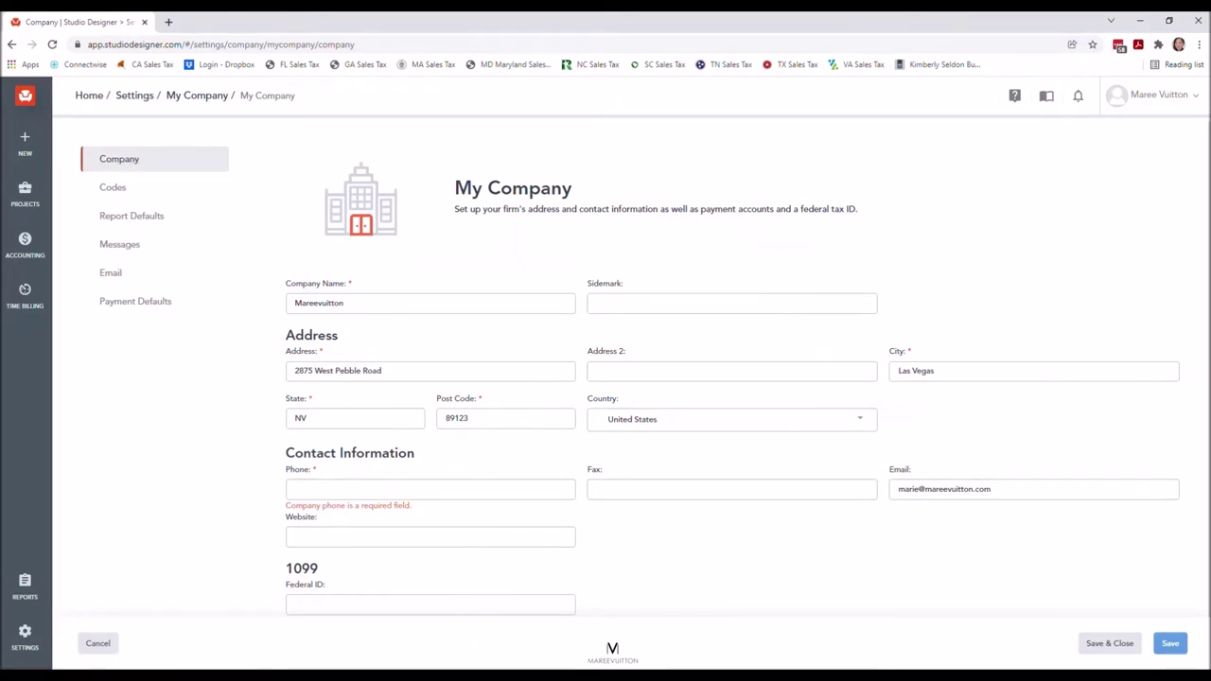
pyautogui.click(430, 489)
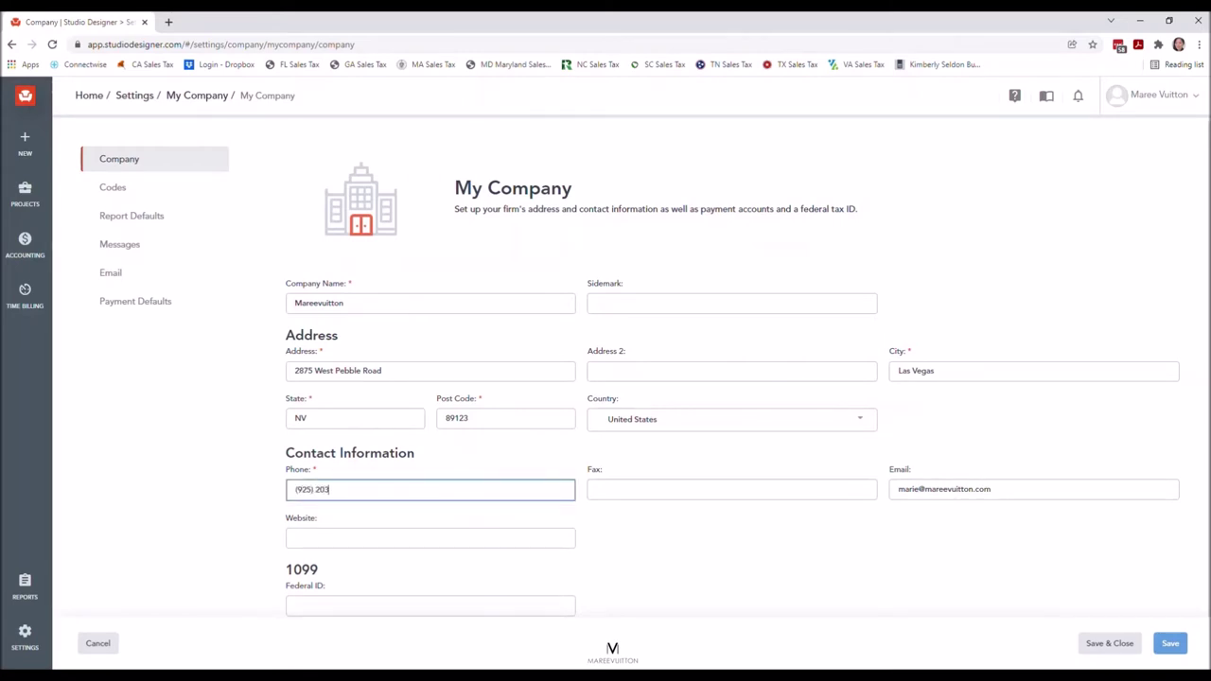
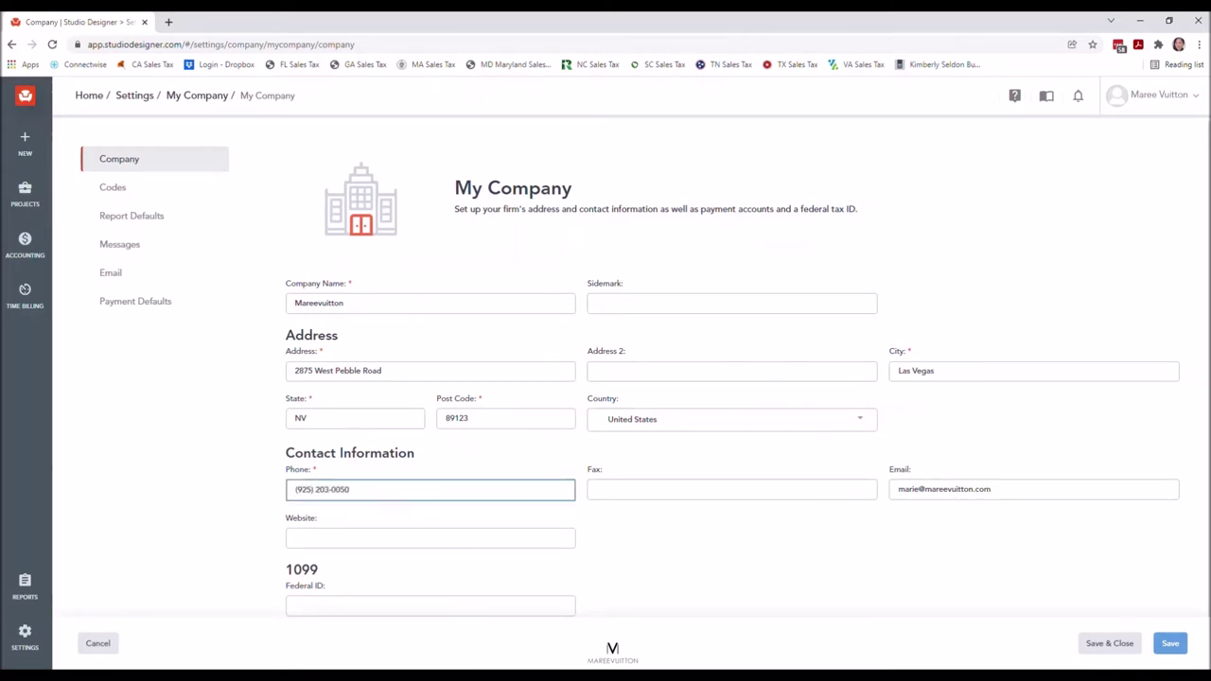
pyautogui.scroll(-1, 646, 367)
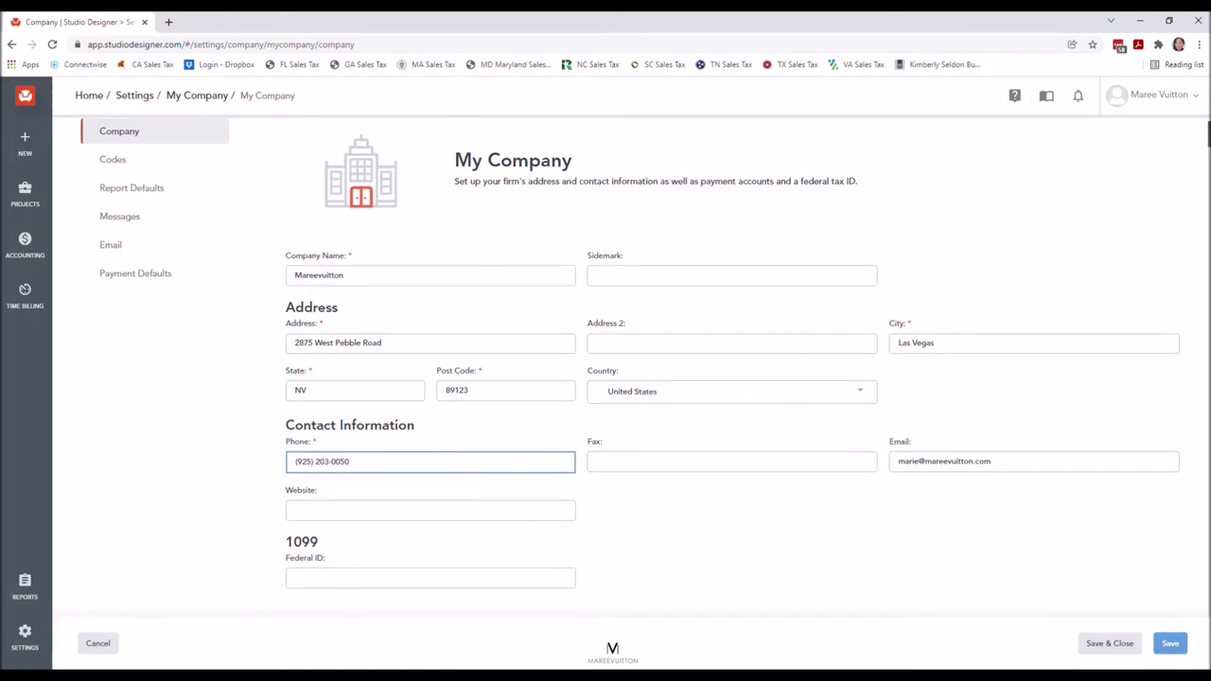
pyautogui.click(431, 510)
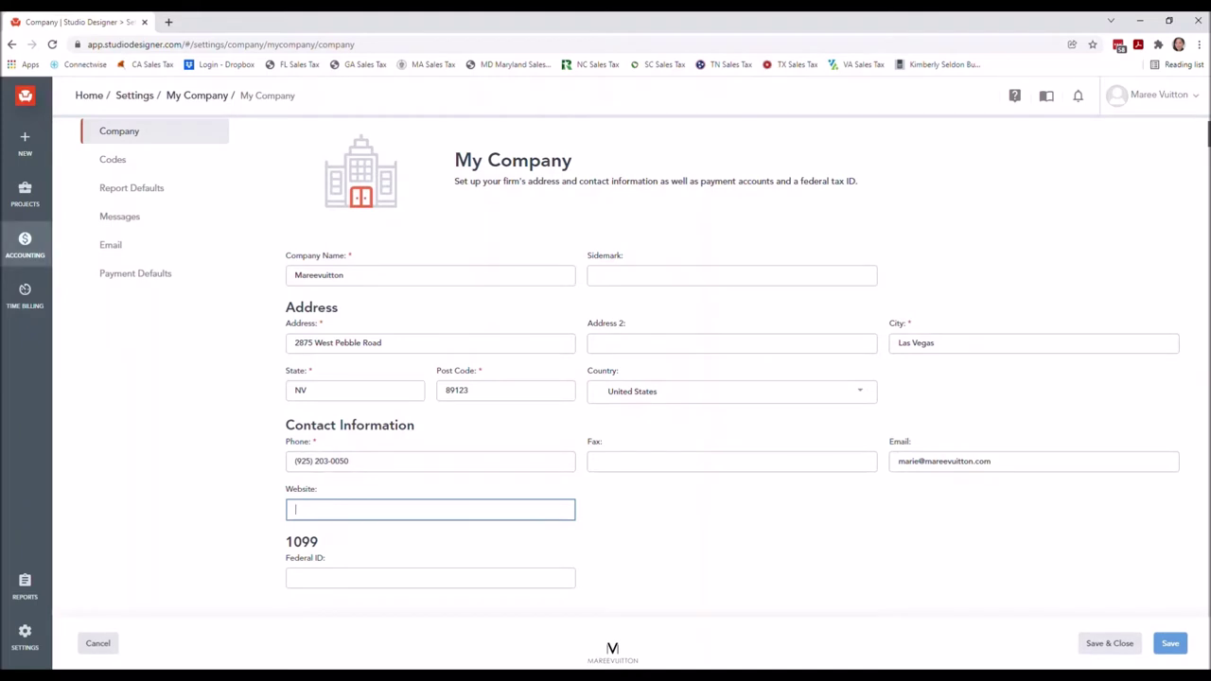
pyautogui.write('eww')
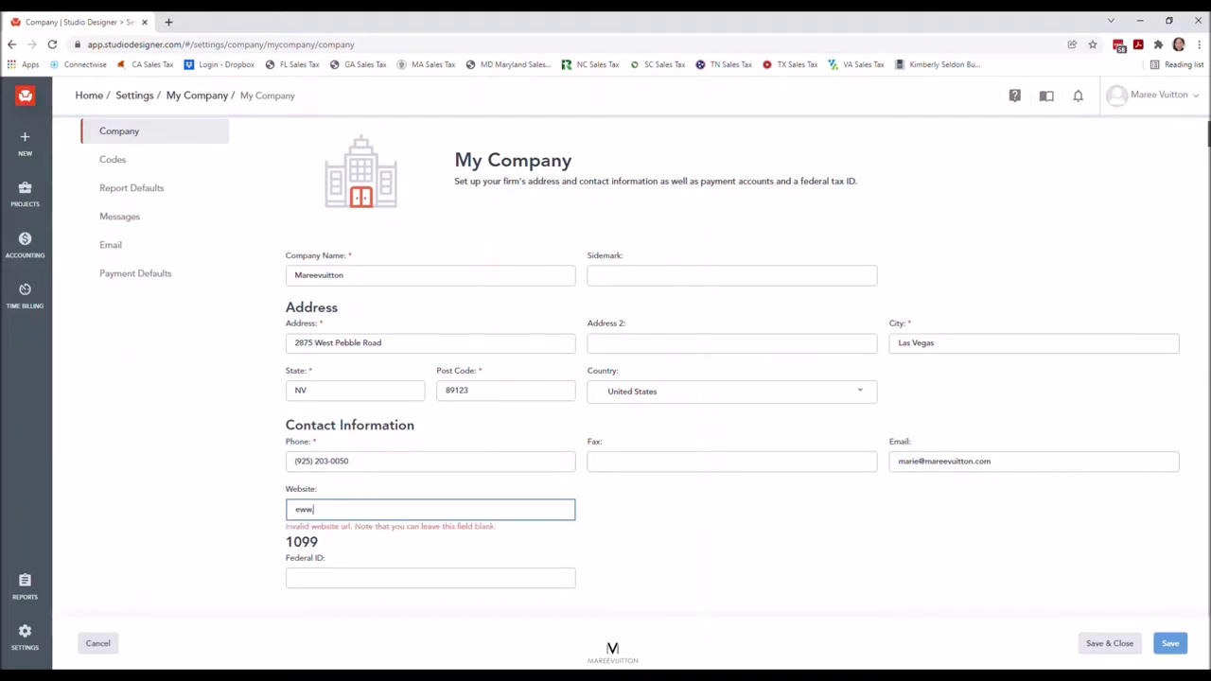
pyautogui.press('BackSpace')
pyautogui.press('BackSpace')
pyautogui.press('BackSpace')
pyautogui.write('www.mareevuitton.com')
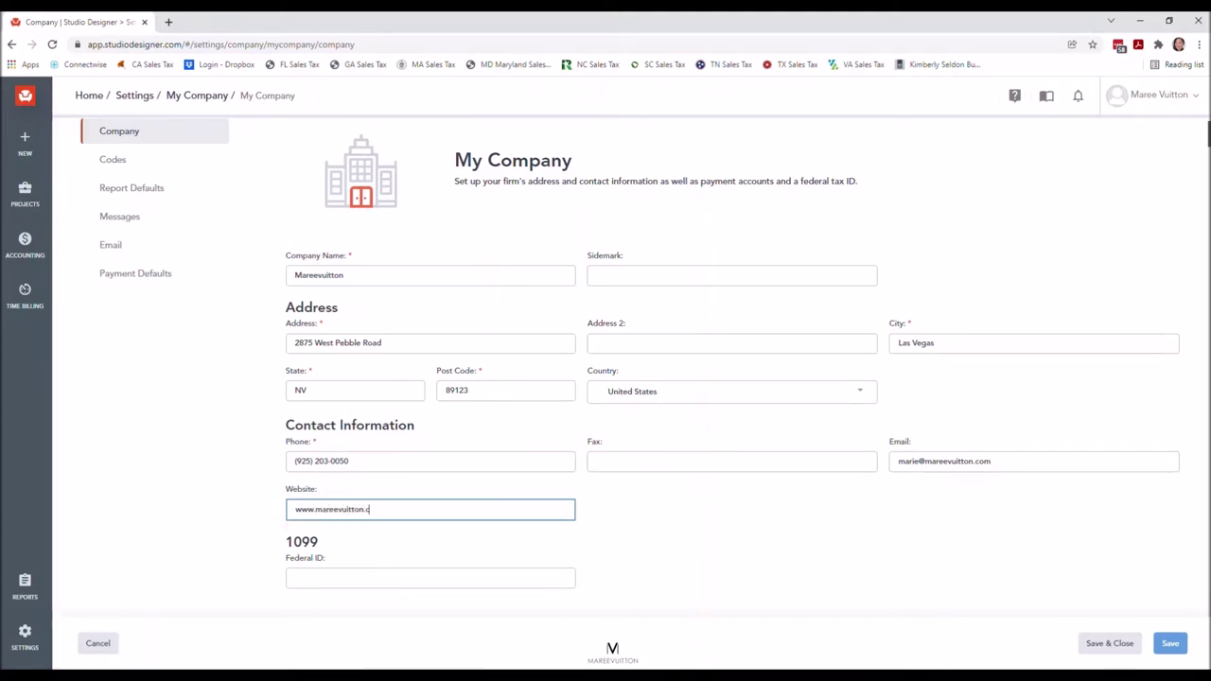
pyautogui.press('Tab')
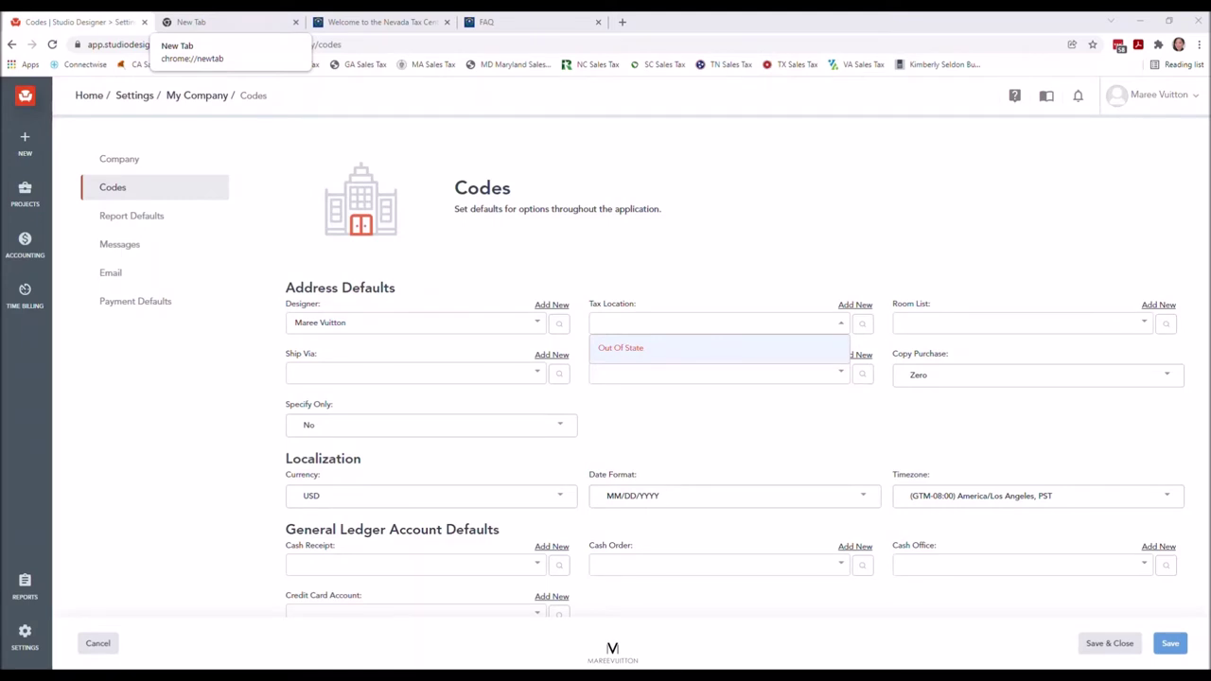
# - Switch to the blank new browser tab
pyautogui.click(189, 22)
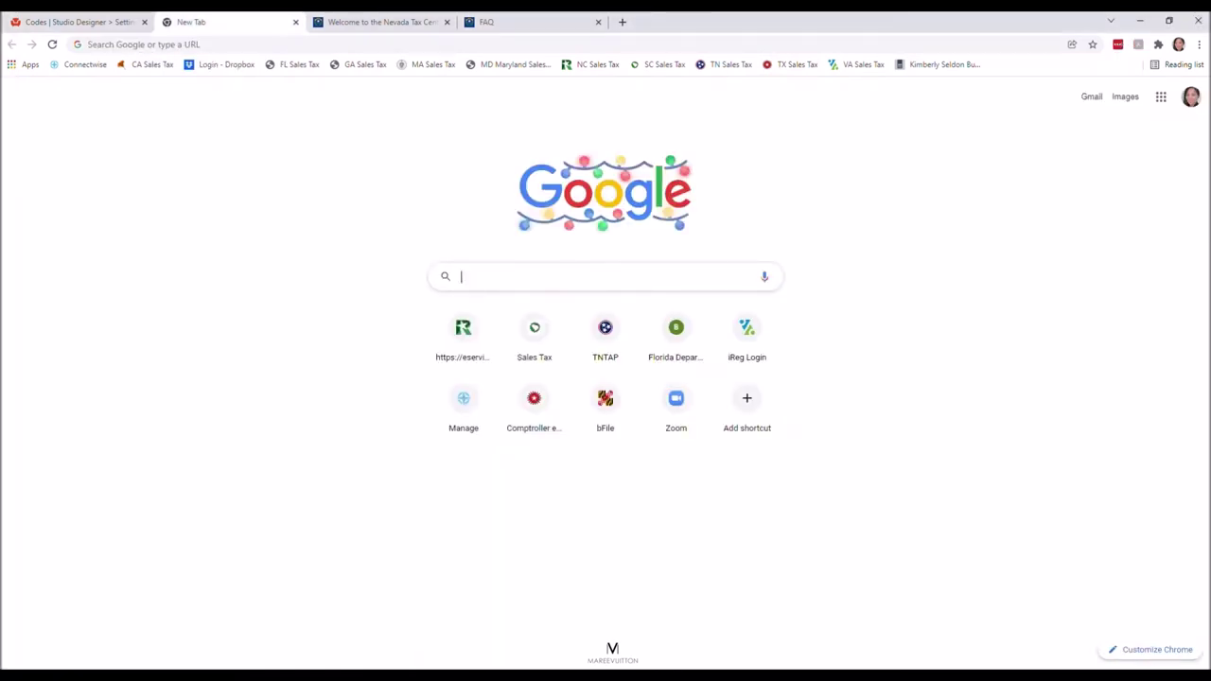
# - Google 'nevada sales tax' and view the Nevada Tax Center page
pyautogui.write('nevada sales tax')
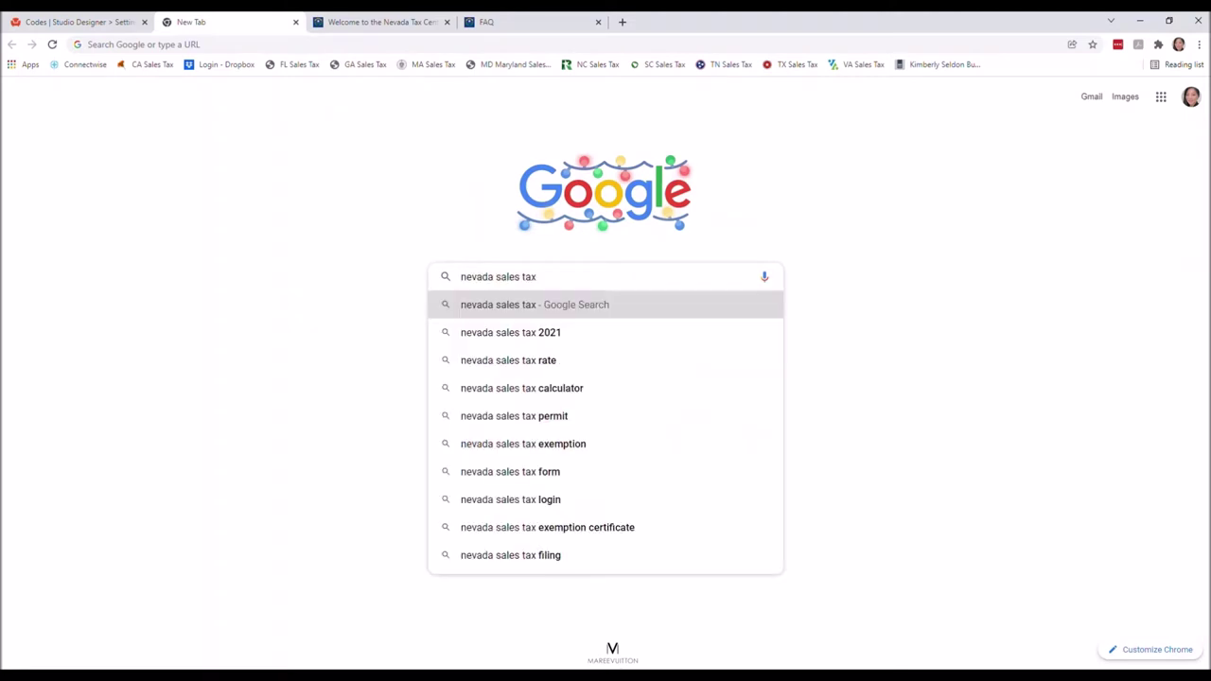
pyautogui.press('Return')
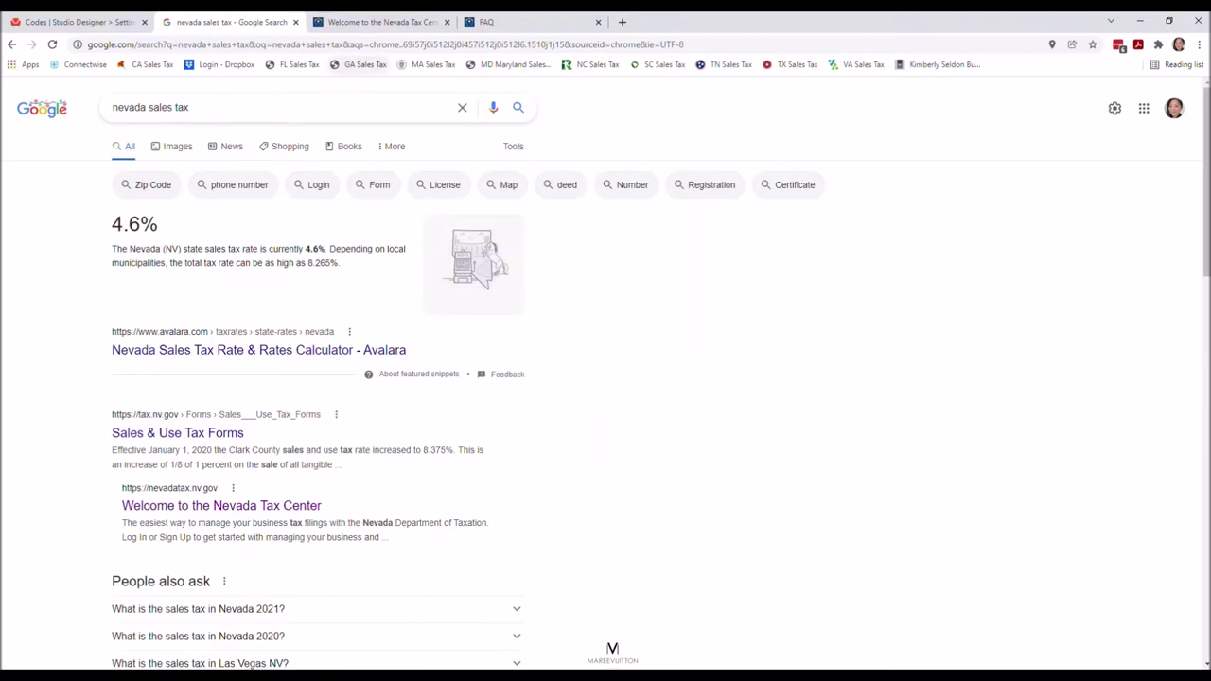
pyautogui.hotkey('ctrl', 'Tab')
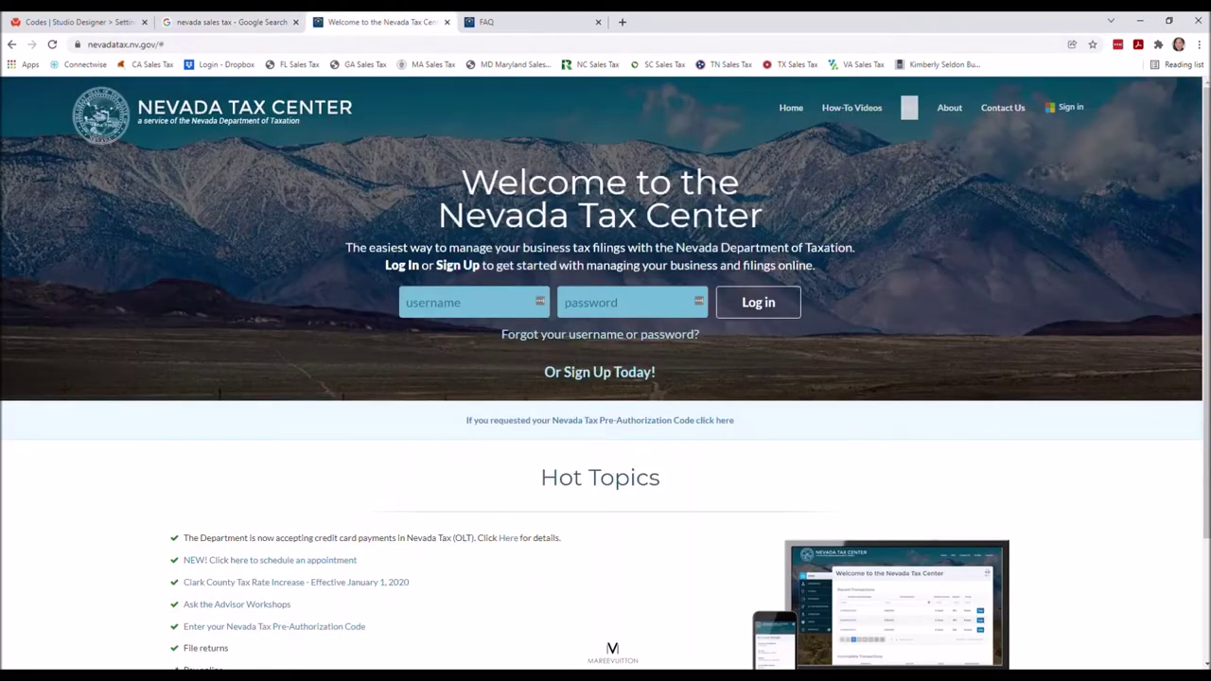
pyautogui.hotkey('ctrl', 'shift', 'Tab')
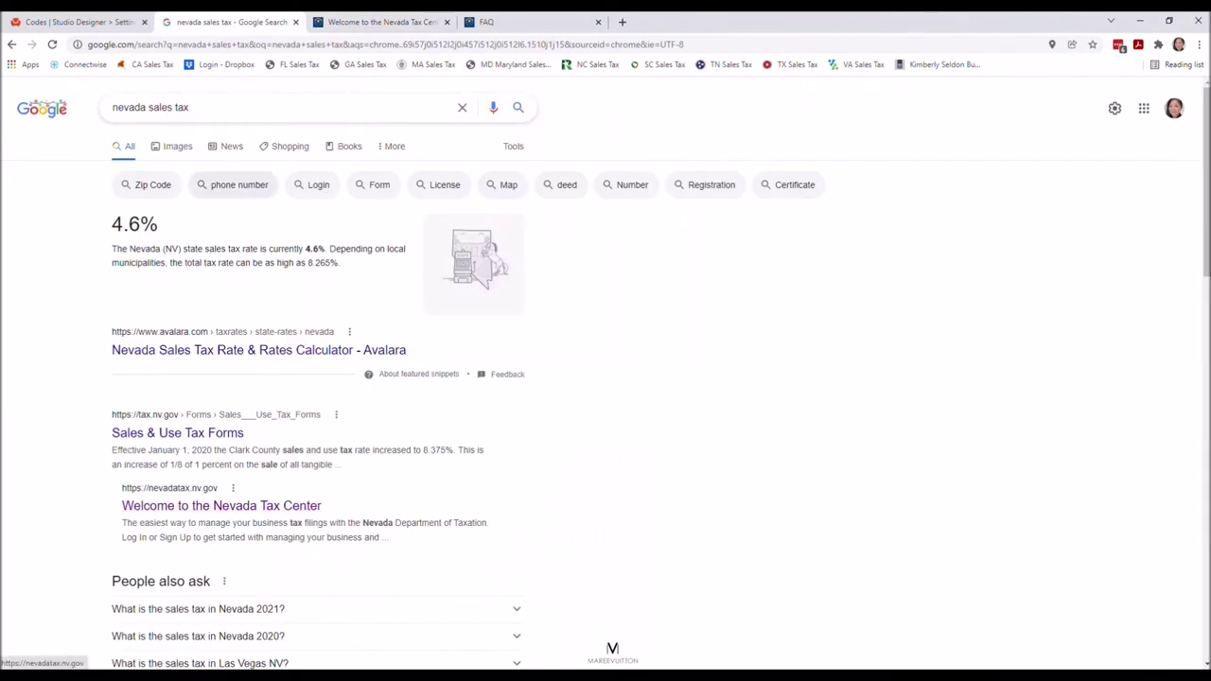
pyautogui.hotkey('ctrl', 'Tab')
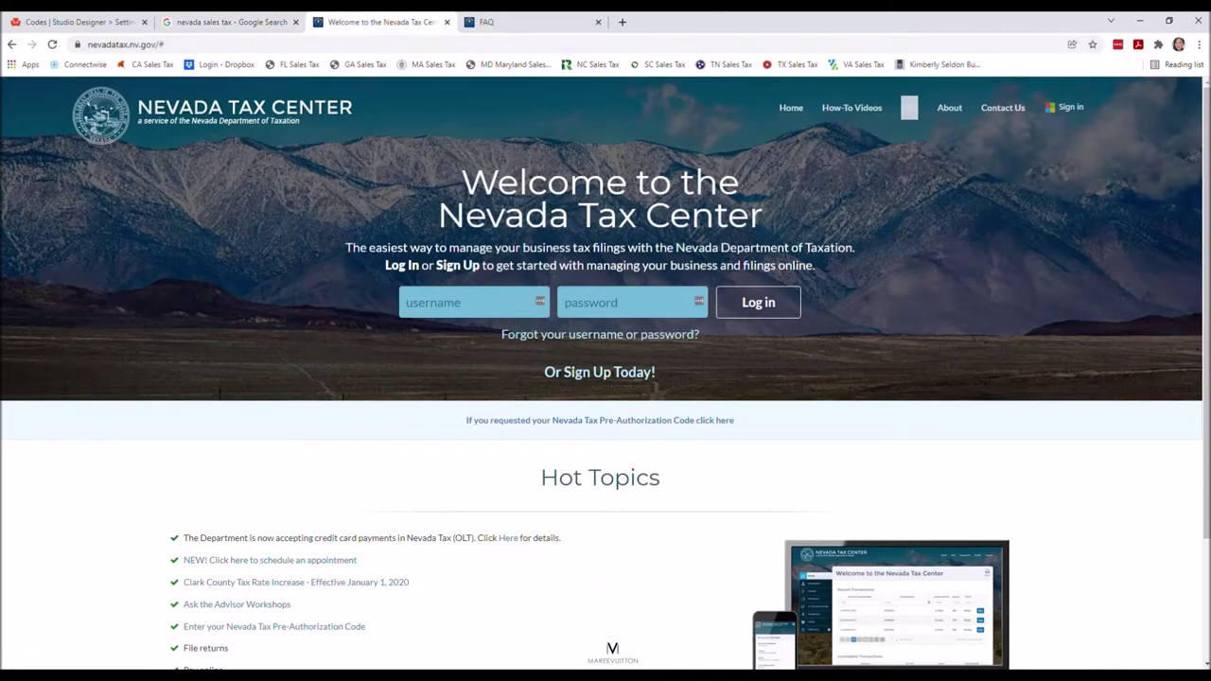
# - Switch to the already open Nevada tax FAQ page
pyautogui.hotkey('ctrl', 'Tab')
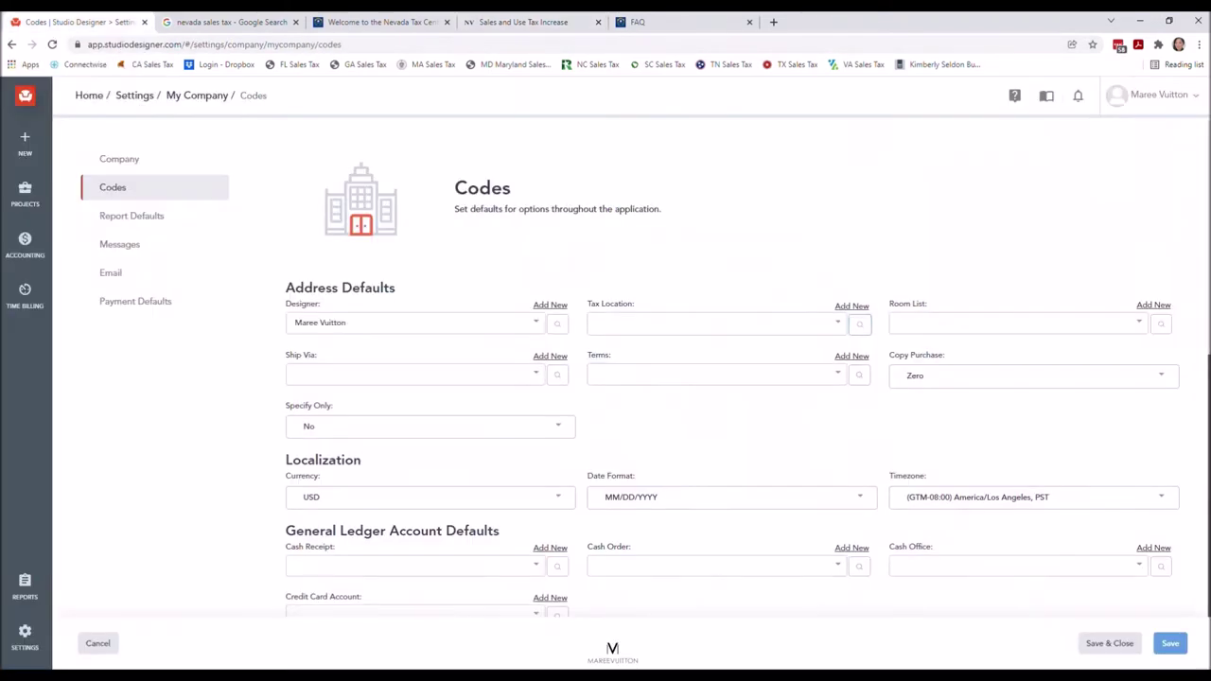
# - Create a new tax location '8.375% Las Vegas, NV' with the same text as description
pyautogui.click(76, 21)
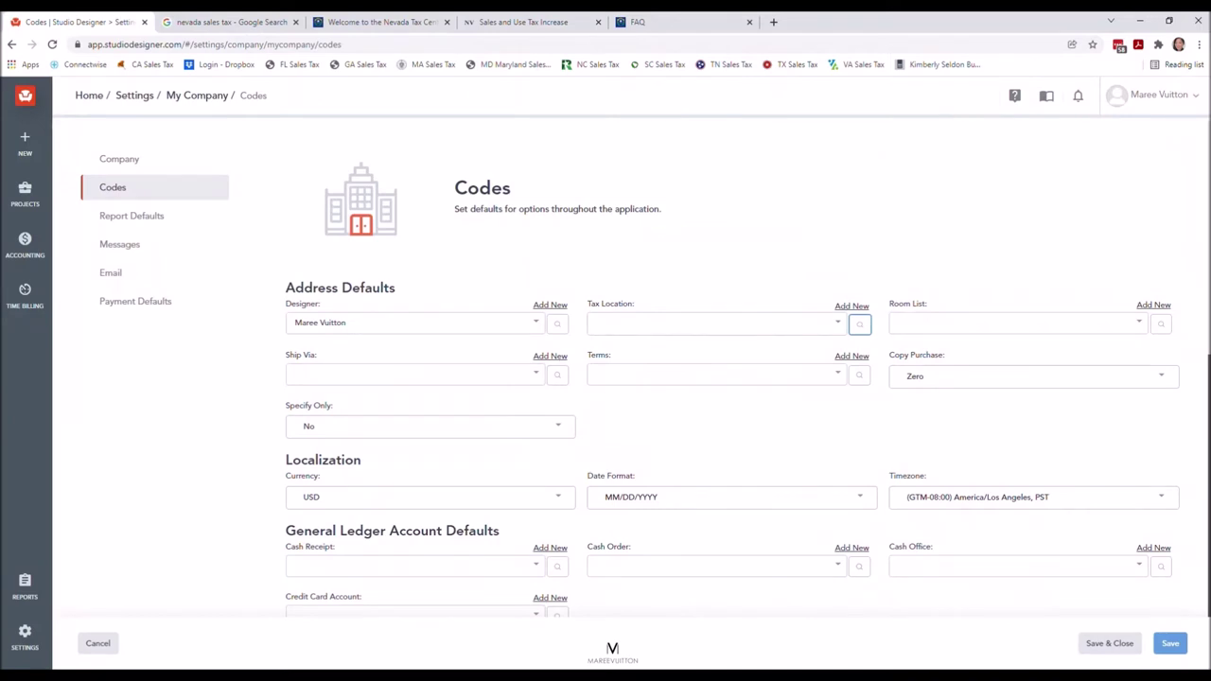
pyautogui.click(859, 323)
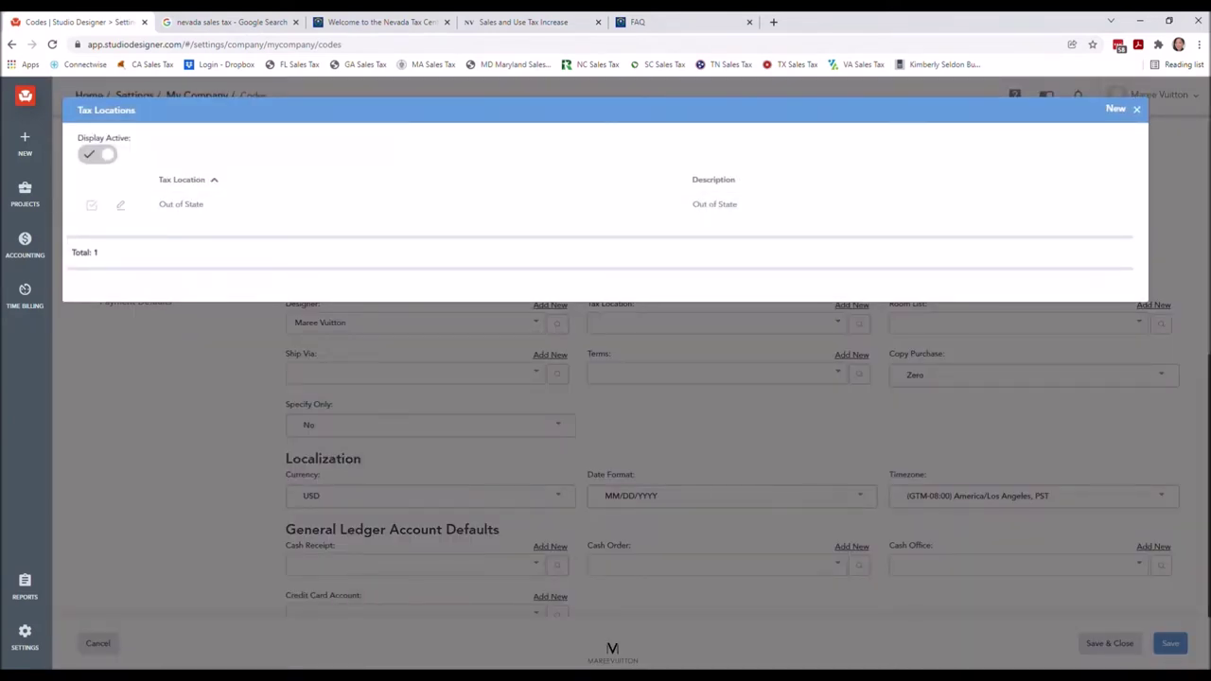
pyautogui.click(1116, 109)
pyautogui.write('8.375')
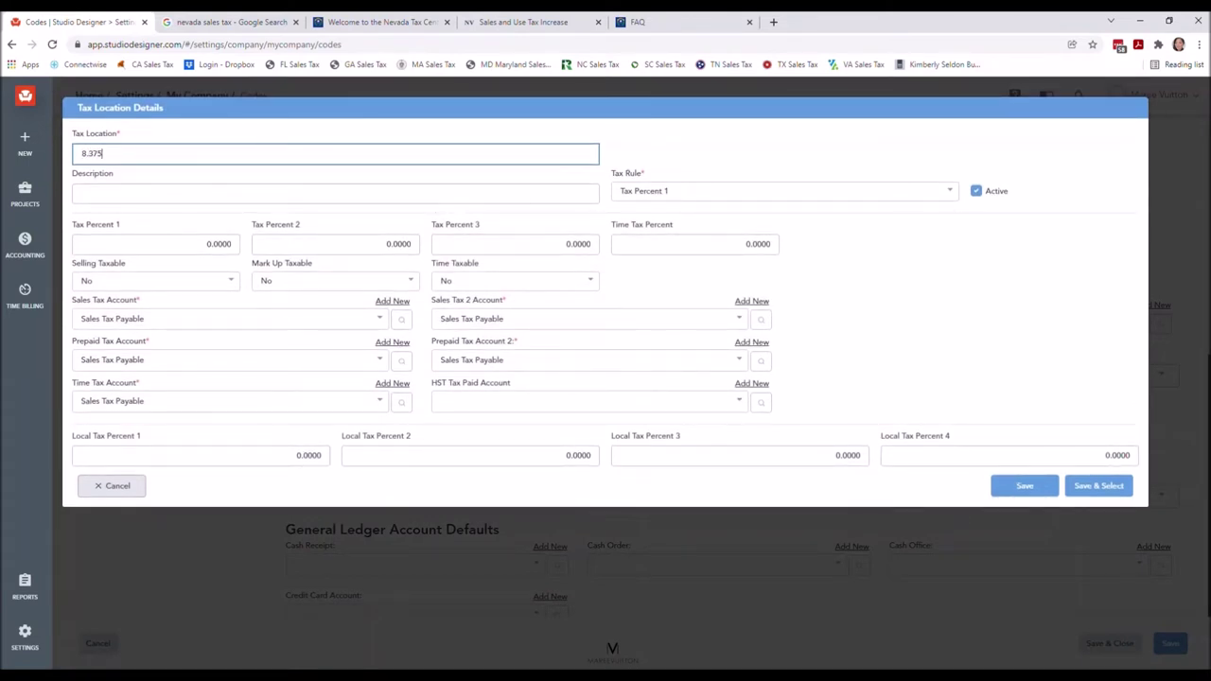
pyautogui.write('%')
pyautogui.write('Las Vegas, NV')
pyautogui.hotkey('ctrl', 'a')
pyautogui.hotkey('ctrl', 'c')
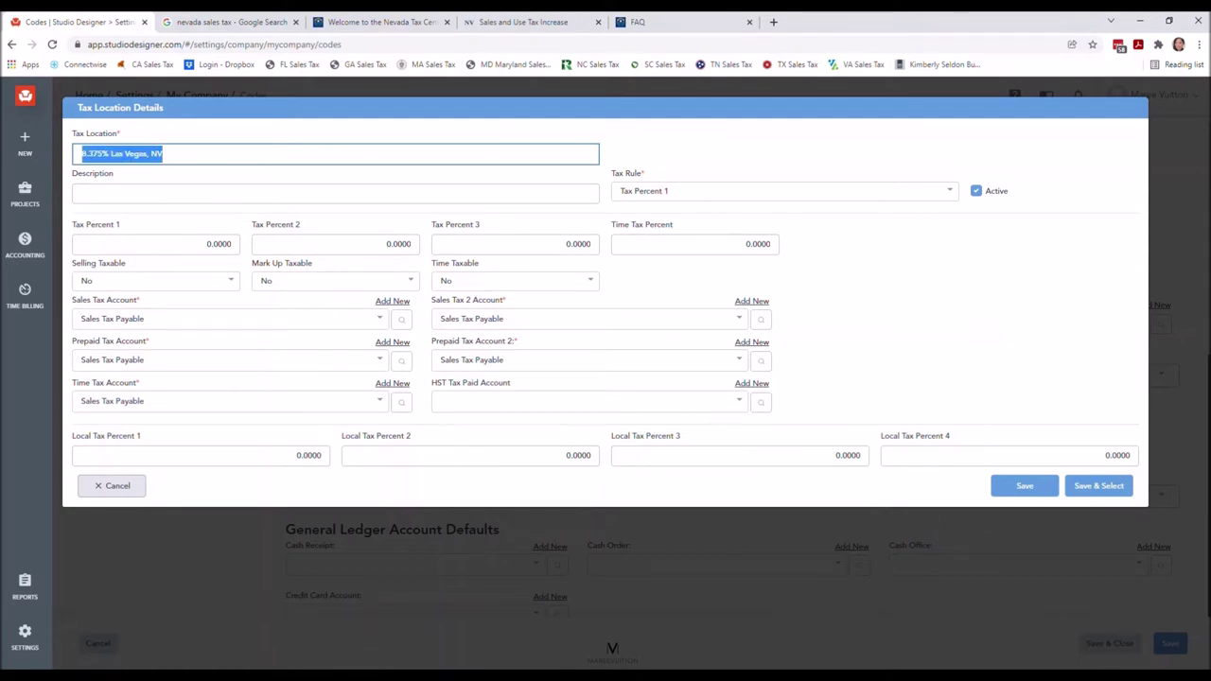
pyautogui.click(83, 192)
pyautogui.hotkey('ctrl', 'v')
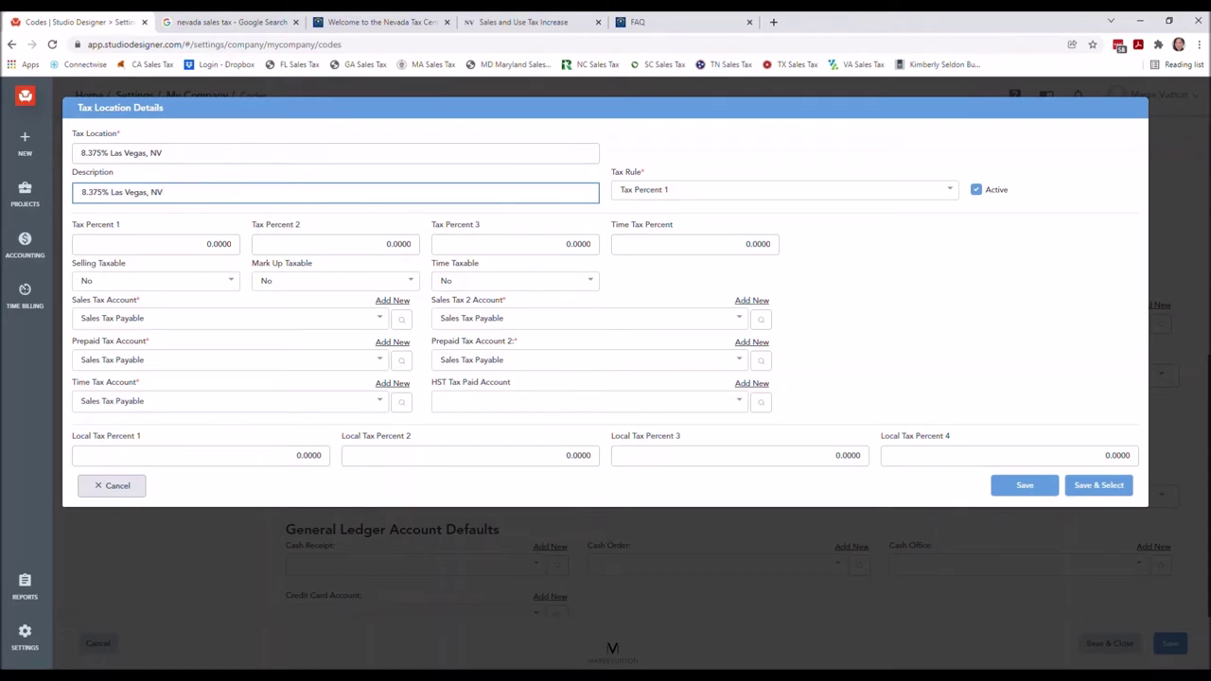
# - Keep Tax Rule as Tax Percent 1 and set Tax Percent 1 to 8.375
pyautogui.click(784, 190)
pyautogui.scroll(-2, 785, 284)
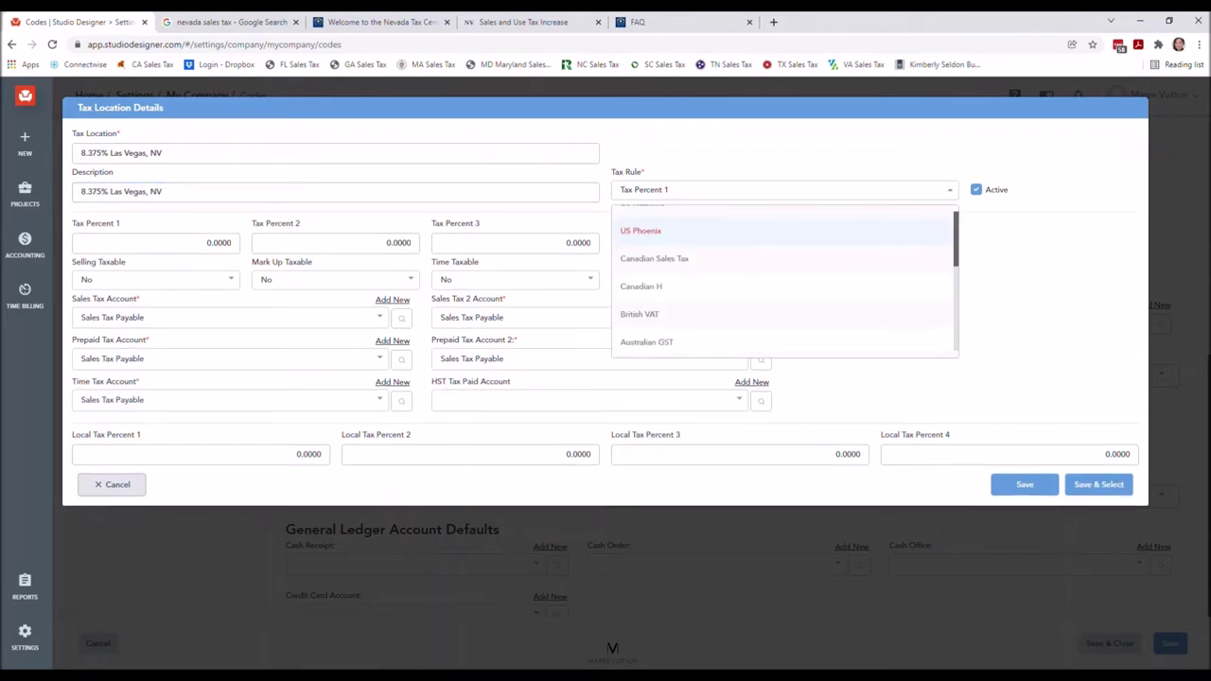
pyautogui.scroll(3, 786, 283)
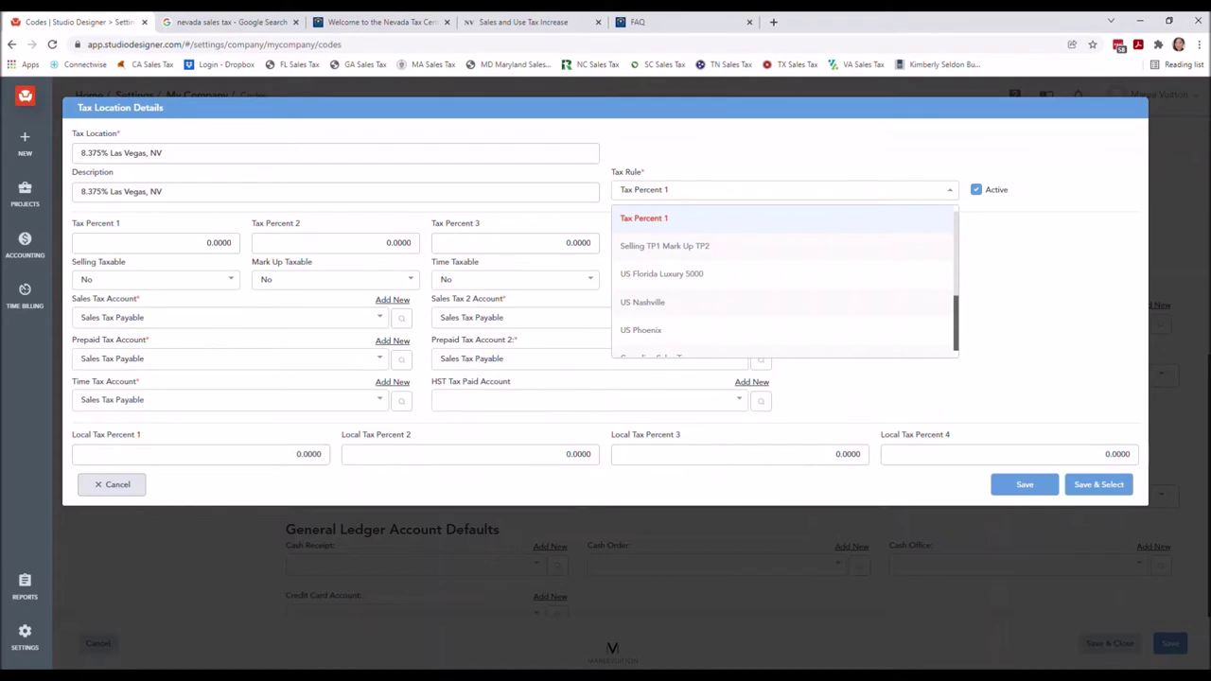
pyautogui.press('Escape')
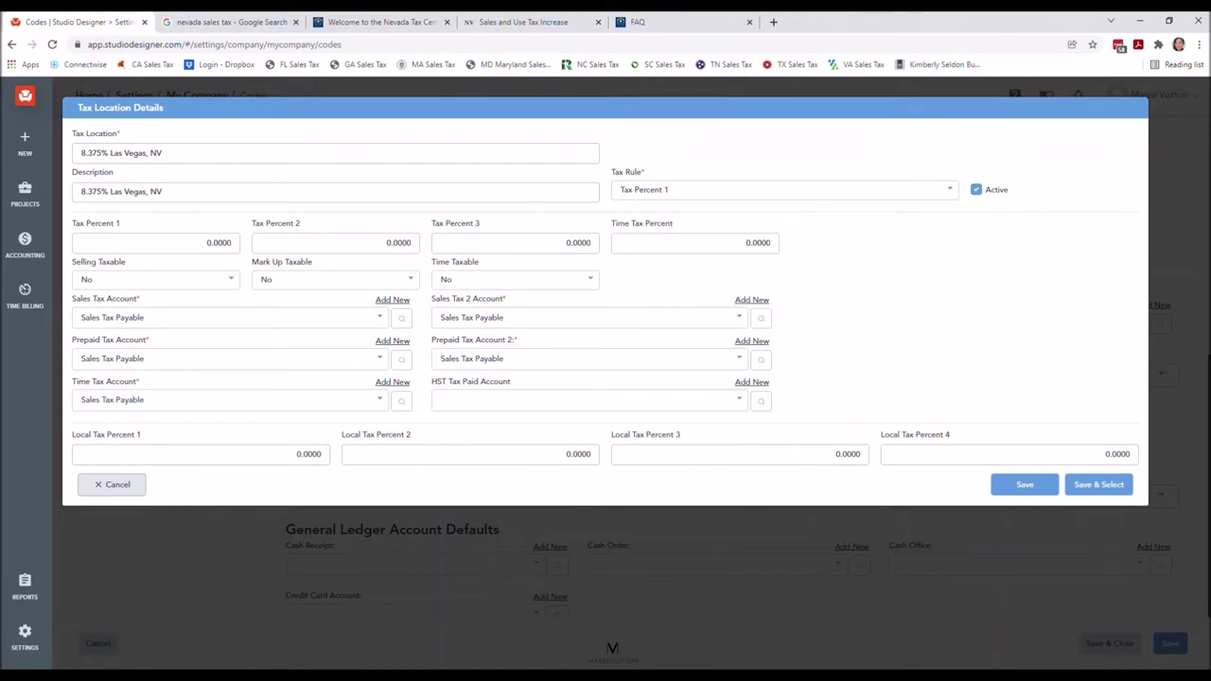
pyautogui.click(156, 243)
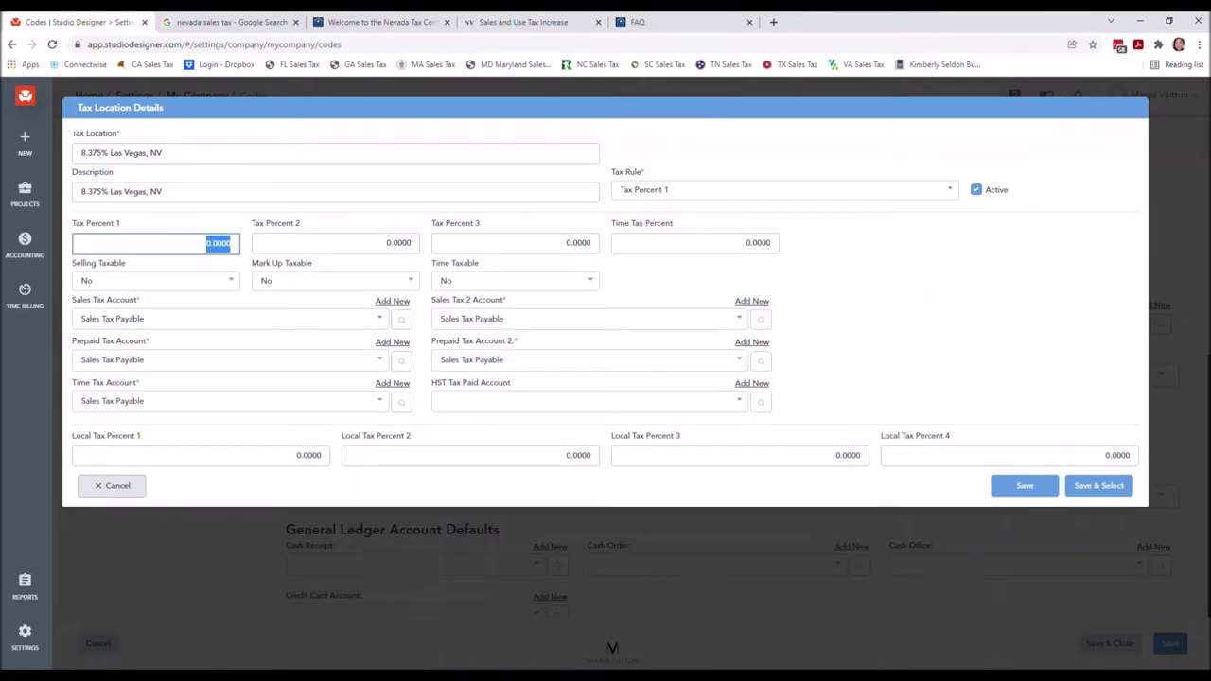
pyautogui.write('8.375%')
pyautogui.press('Tab')
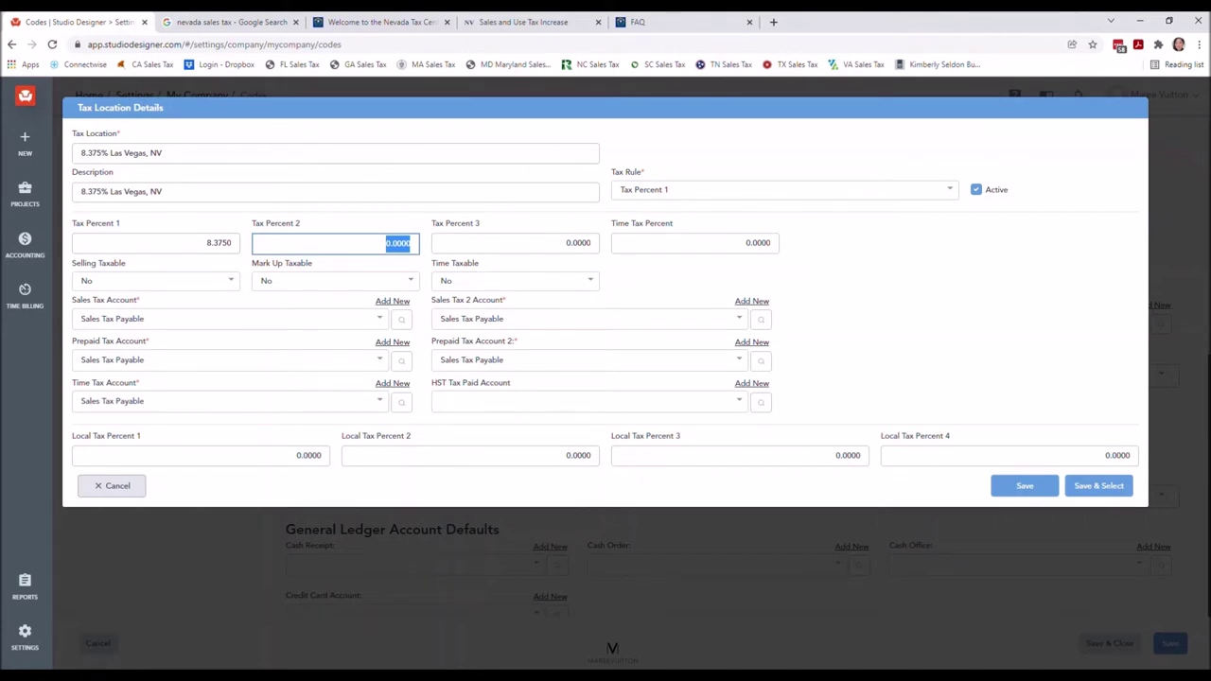
# - Replace the Time Tax Percent value with 8.375
pyautogui.click(745, 243)
pyautogui.moveTo(744, 243); pyautogui.dragTo(763, 243)
pyautogui.click(770, 243)
pyautogui.press('BackSpace')
pyautogui.press('BackSpace')
pyautogui.press('BackSpace')
pyautogui.press('BackSpace')
pyautogui.press('BackSpace')
pyautogui.press('BackSpace')
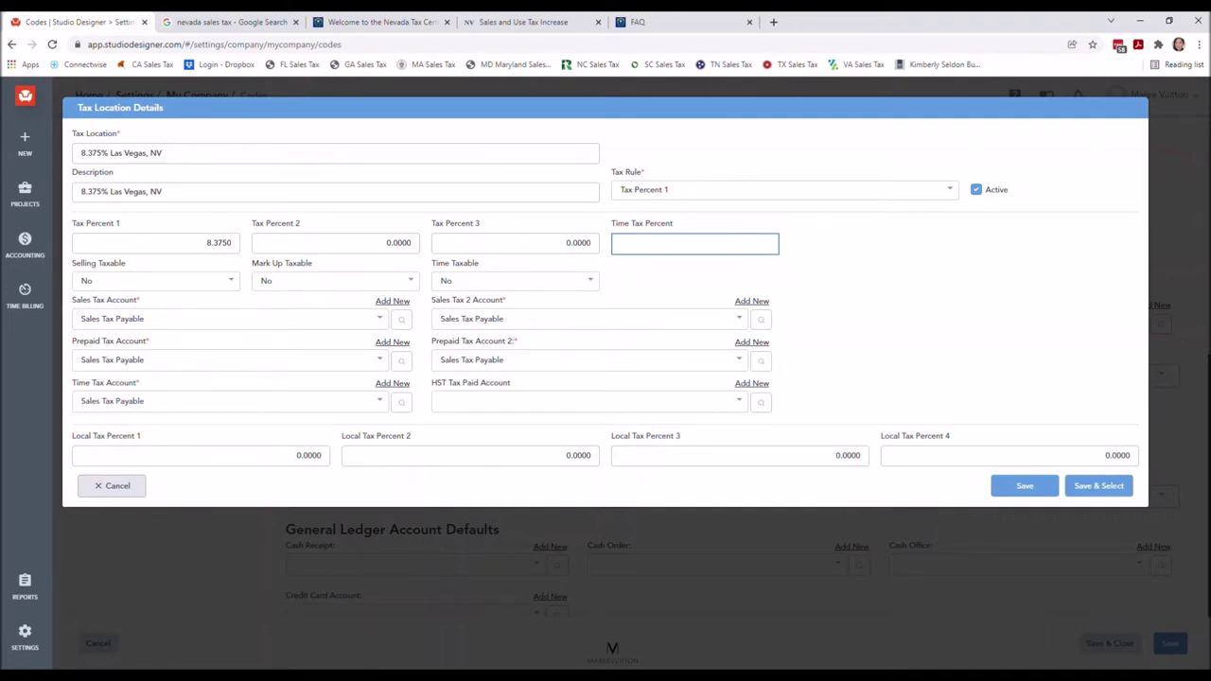
pyautogui.write('8.375%')
# - Set Selling Taxable, Mark Up Taxable and Time Taxable to Yes
pyautogui.click(151, 280)
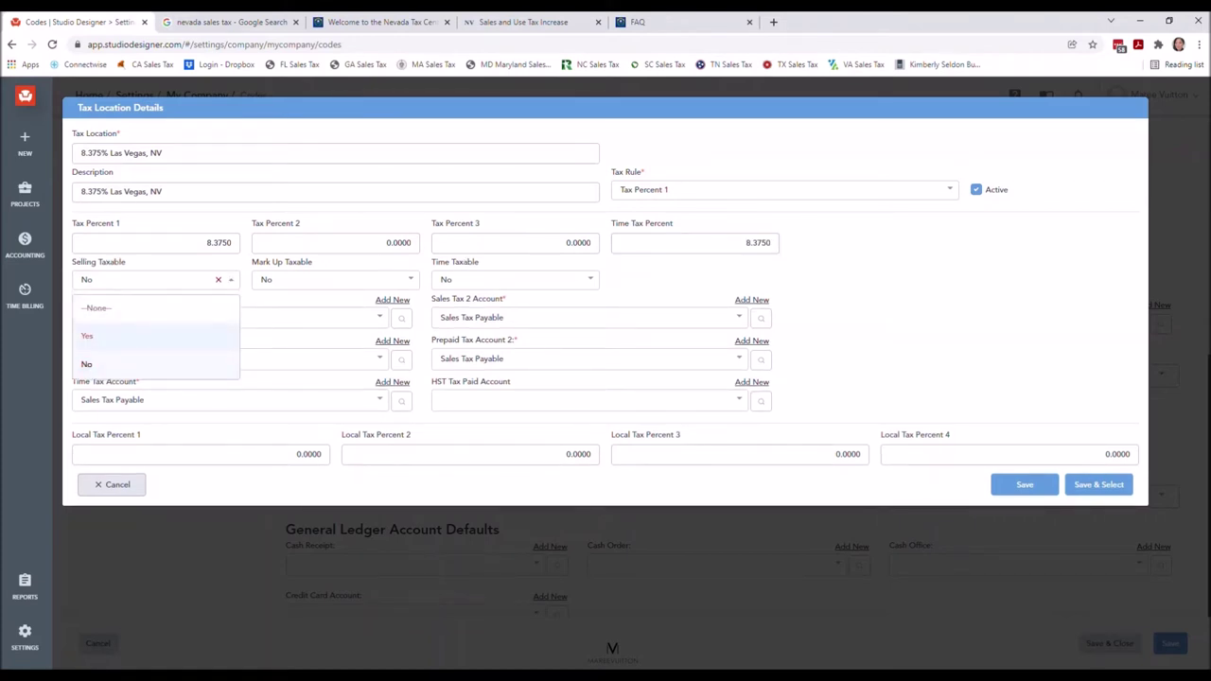
pyautogui.click(87, 336)
pyautogui.click(331, 279)
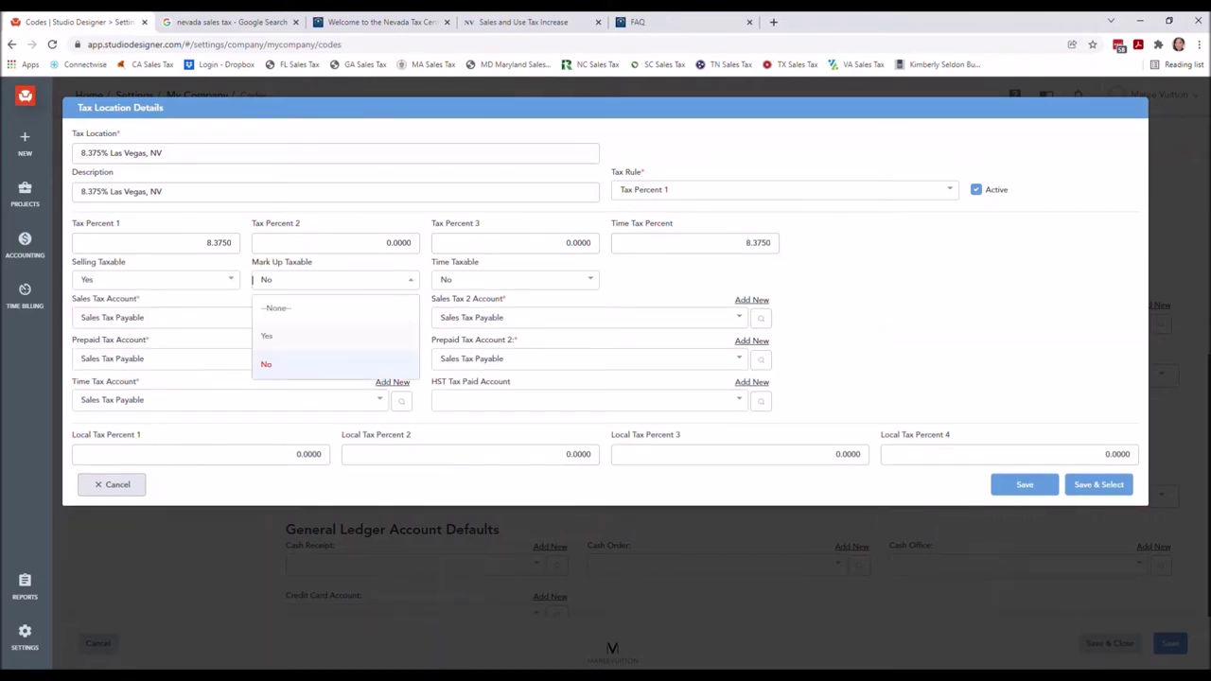
pyautogui.click(267, 336)
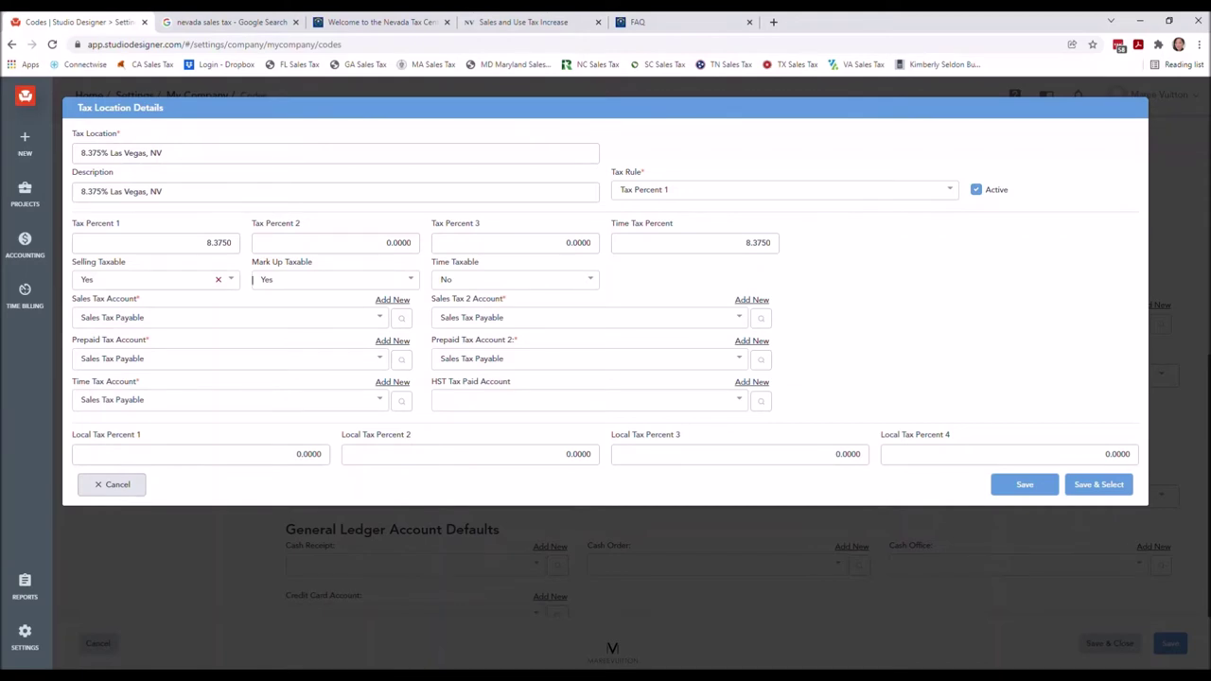
pyautogui.click(432, 279)
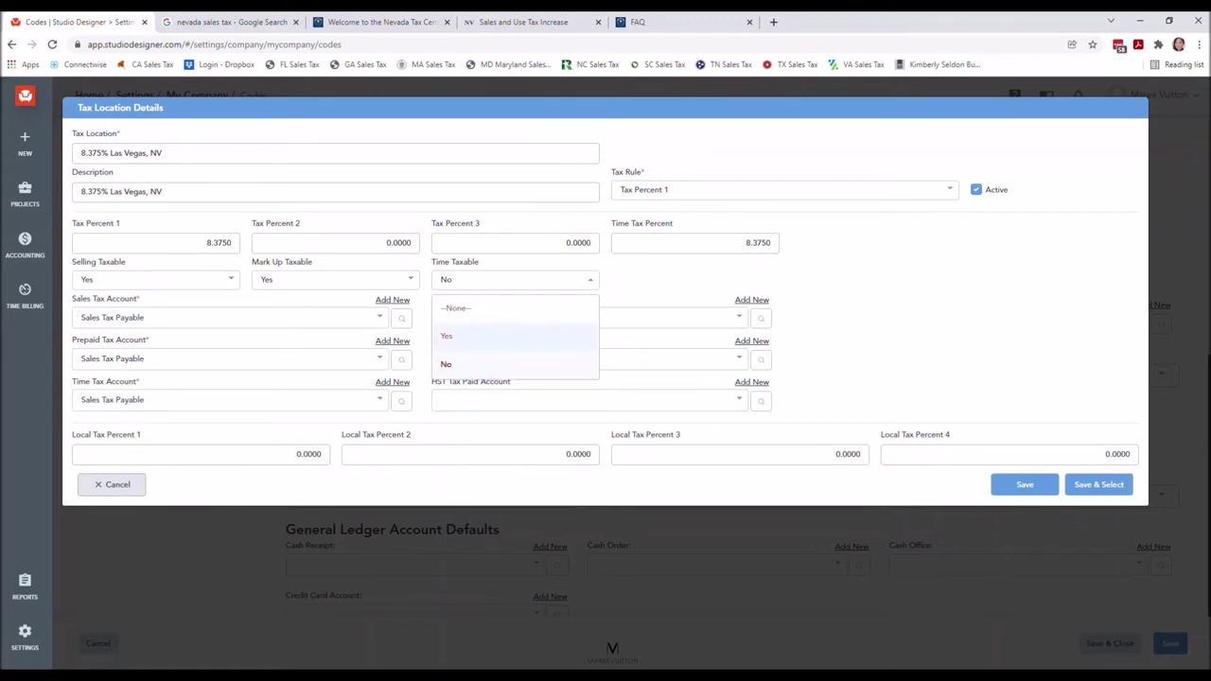
pyautogui.press('Return')
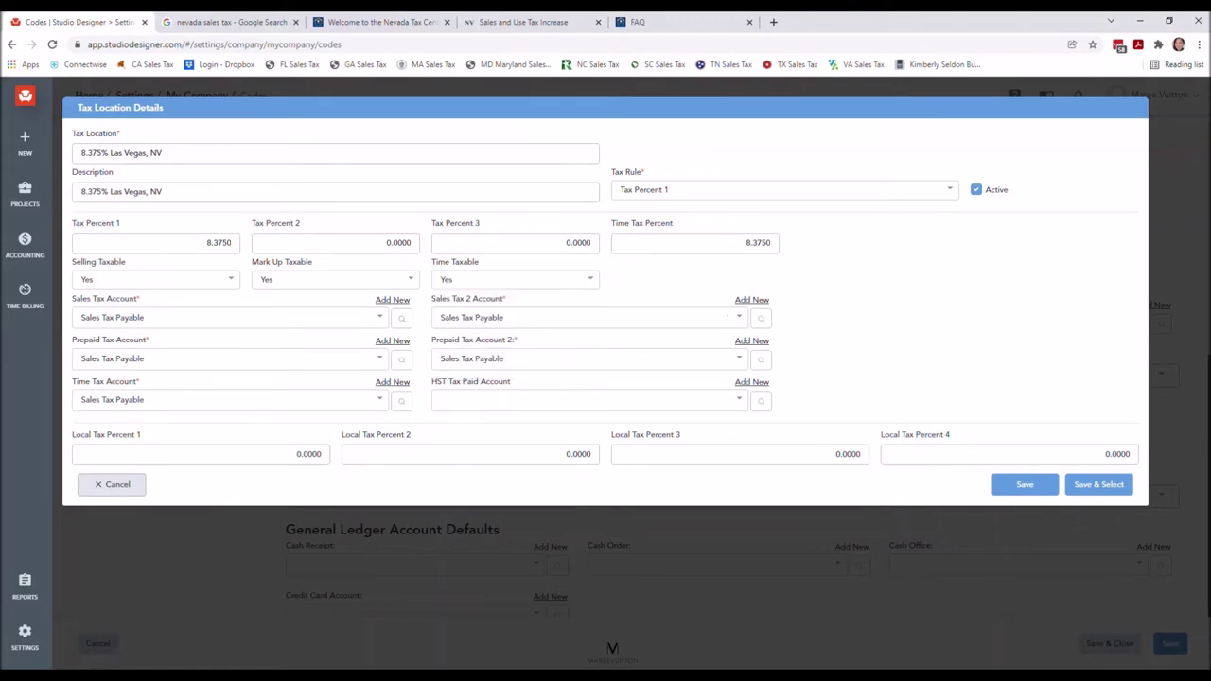
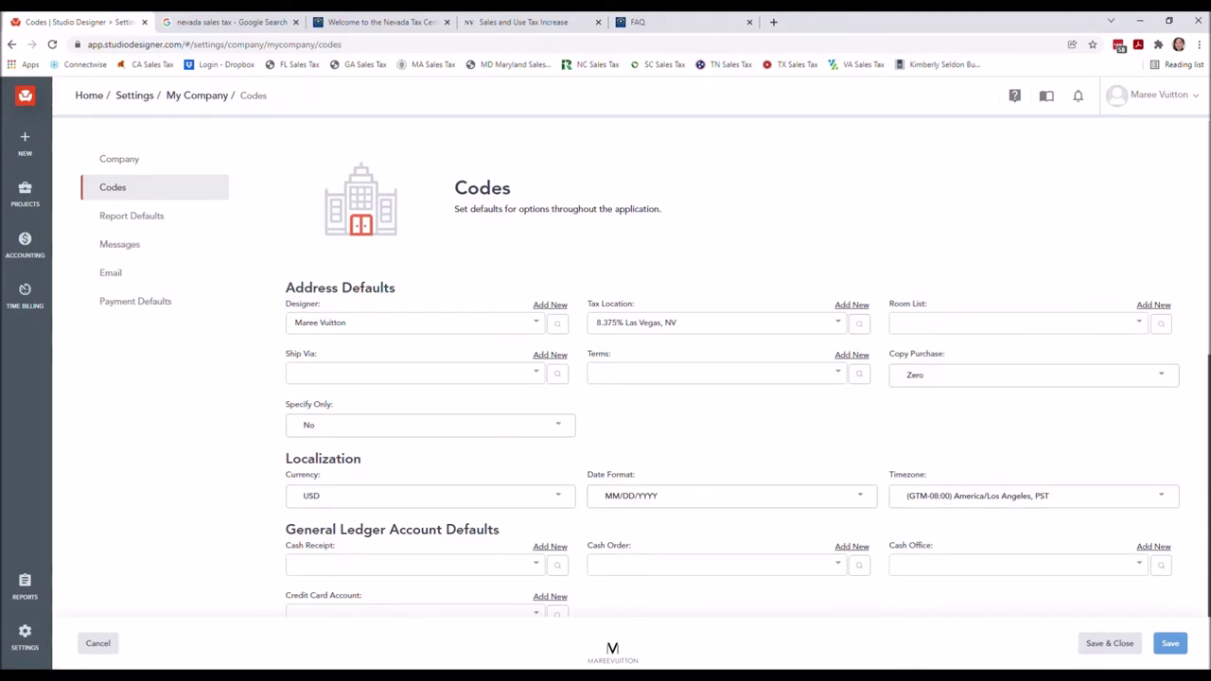
pyautogui.click(411, 373)
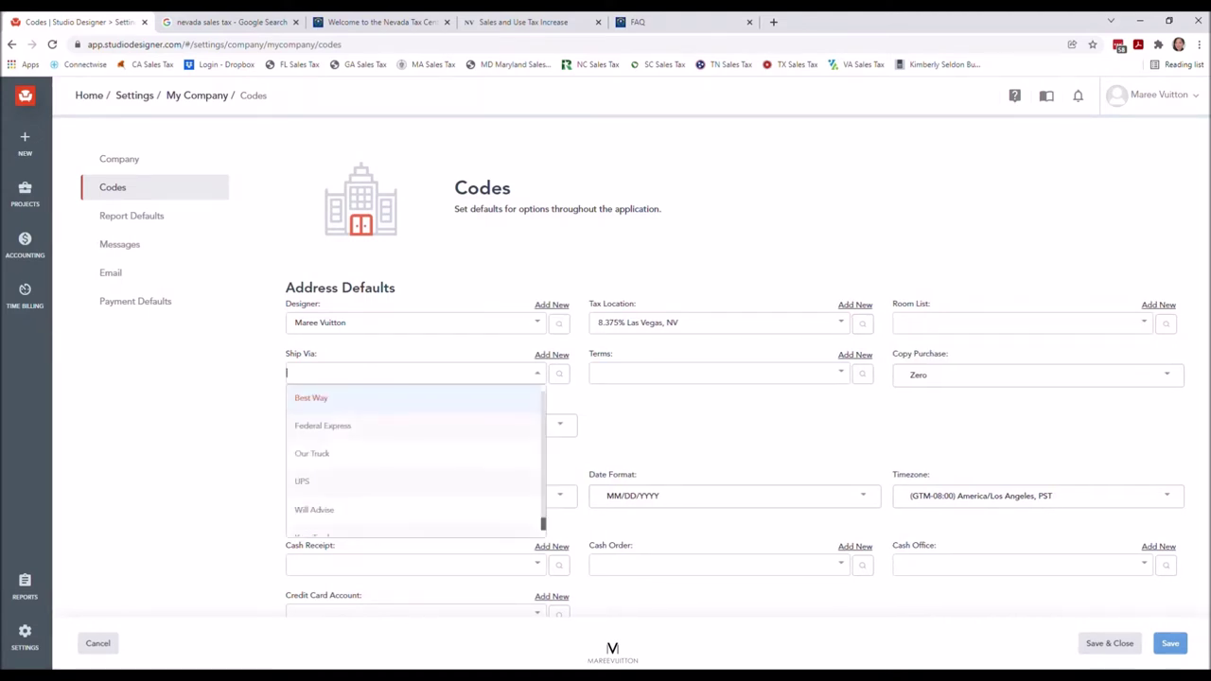
pyautogui.press('Down')
pyautogui.press('Down')
pyautogui.press('Down')
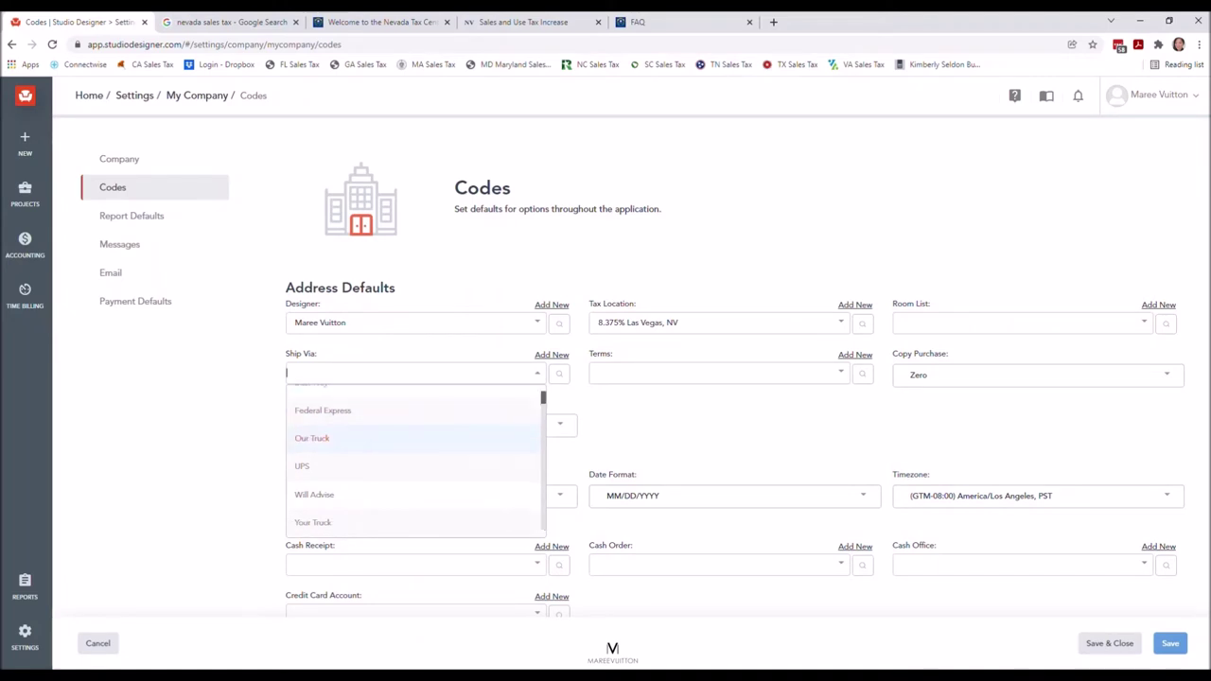
pyautogui.press('Up')
pyautogui.press('Up')
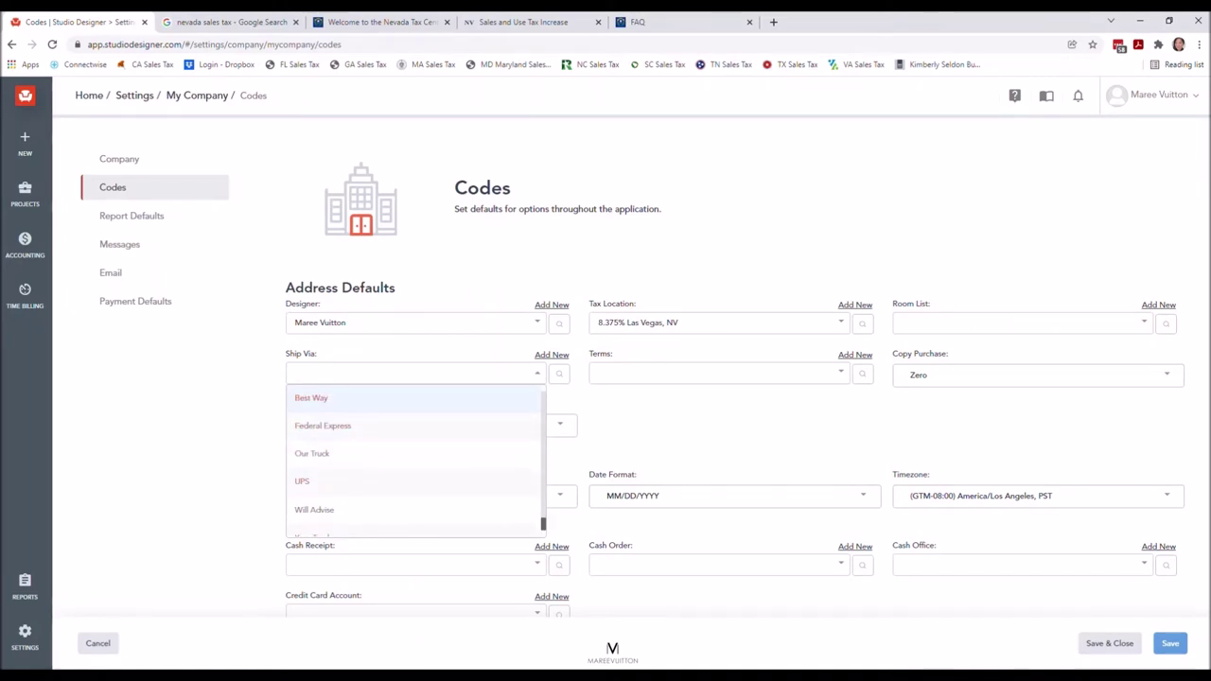
pyautogui.press('Escape')
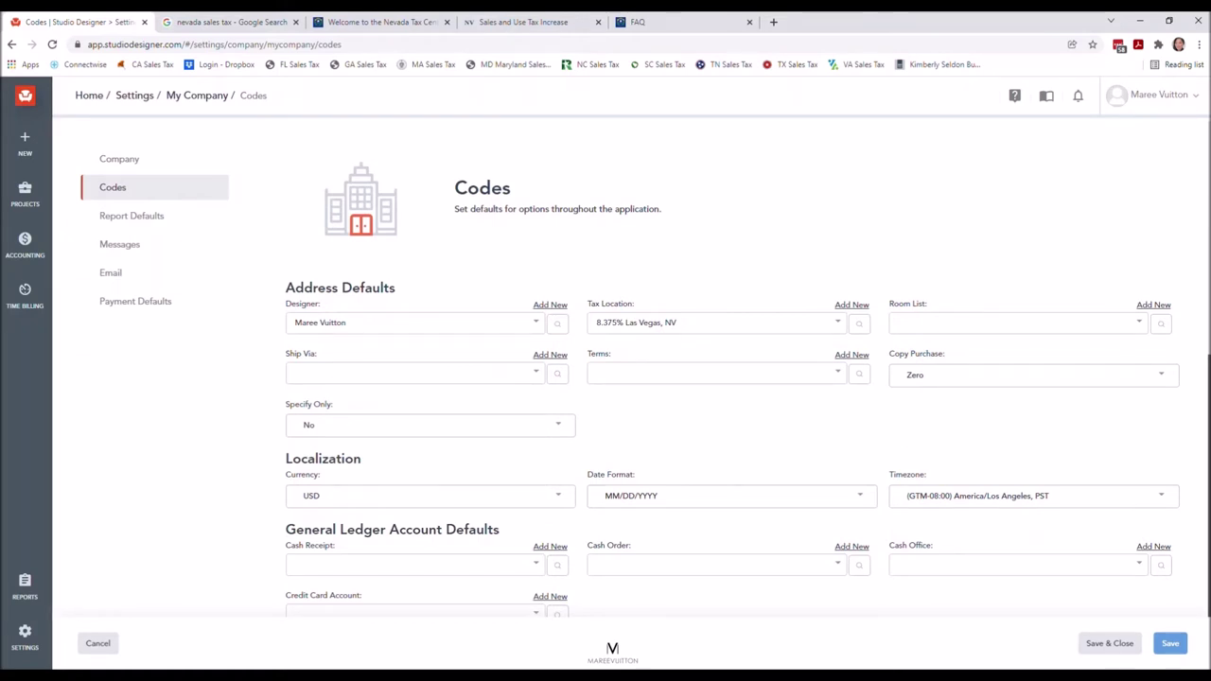
pyautogui.click(710, 373)
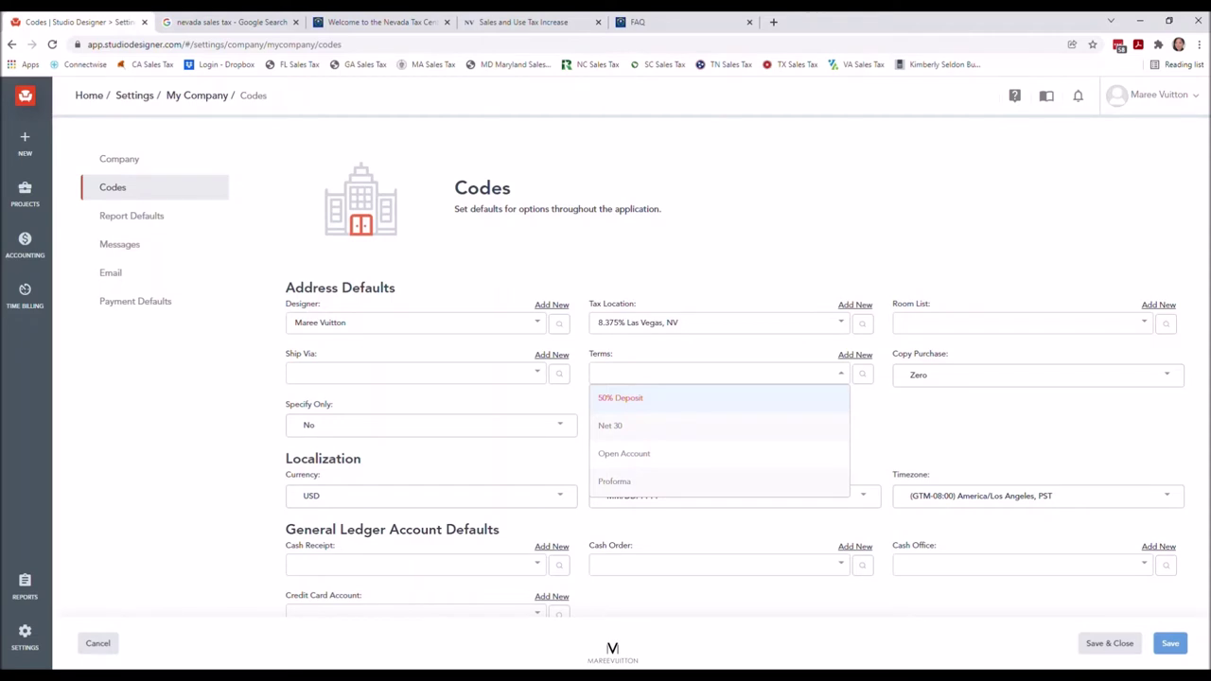
pyautogui.press('Down')
pyautogui.press('Down')
pyautogui.press('Down')
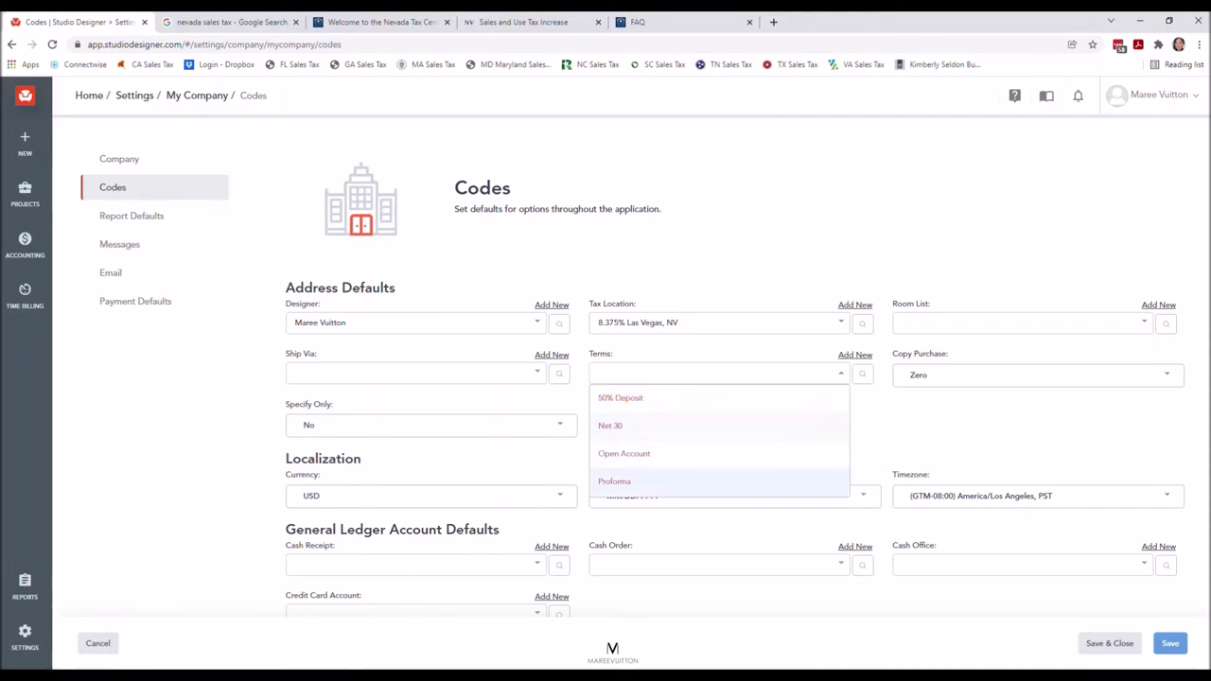
pyautogui.press('Down')
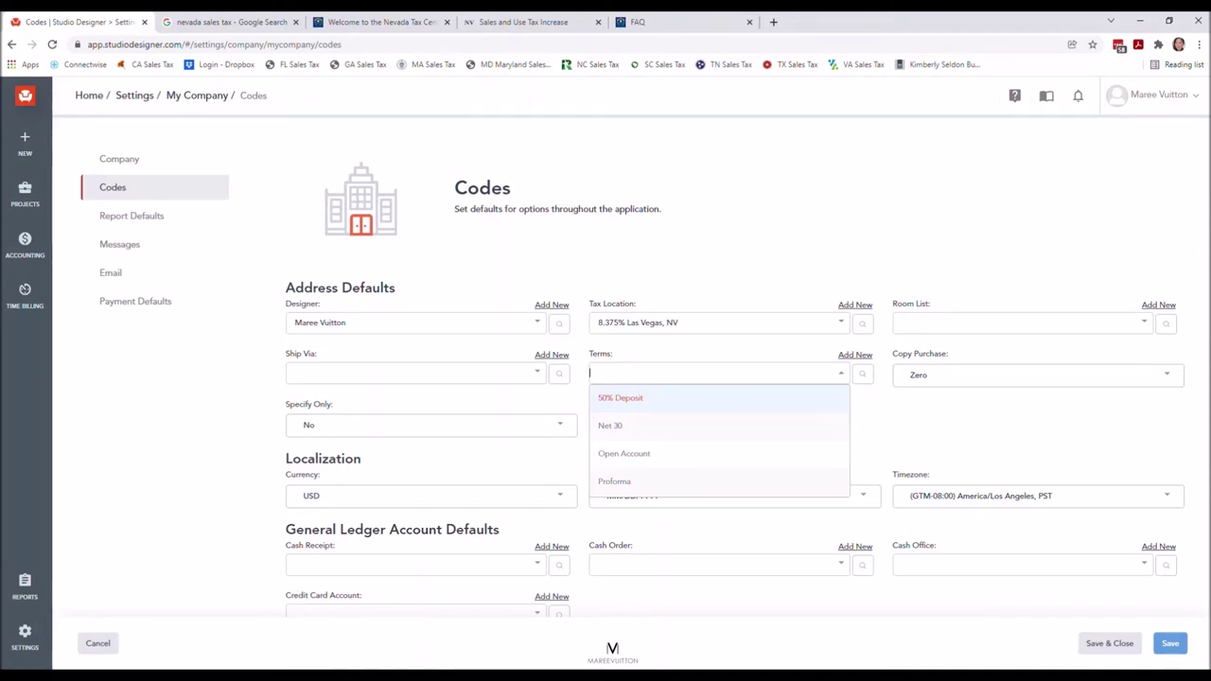
pyautogui.press('Escape')
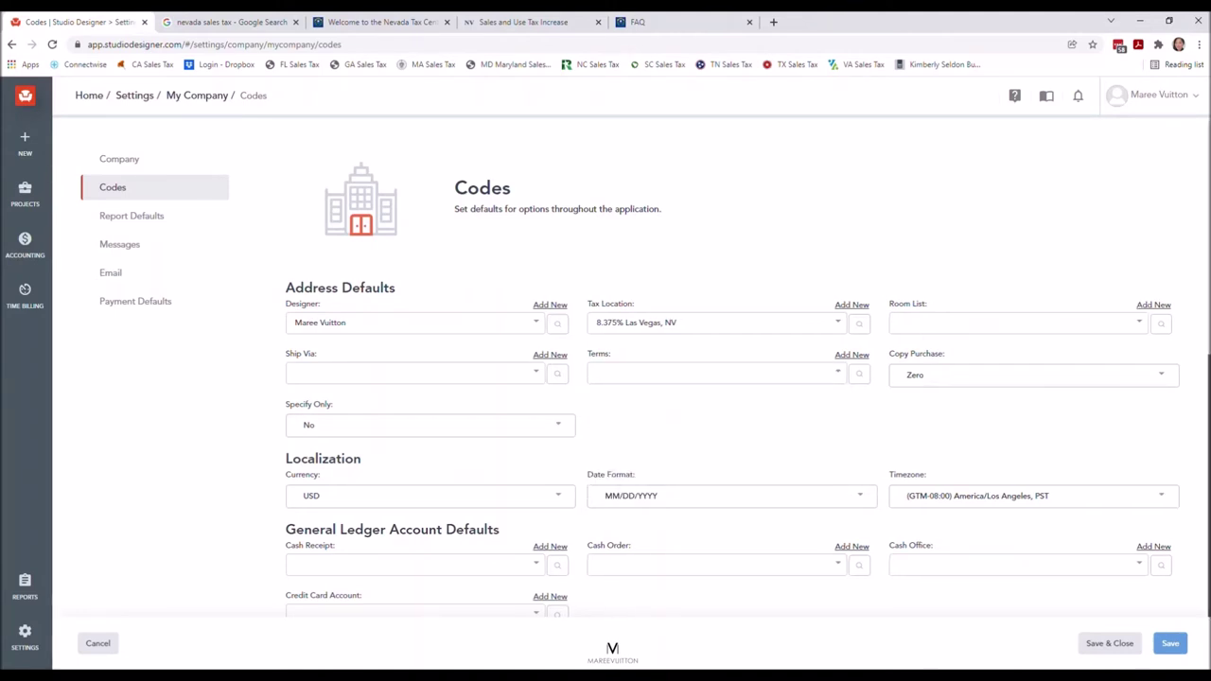
# - Change the Copy Purchase default from Zero to Always, keeping Specify Only at No
pyautogui.click(1033, 374)
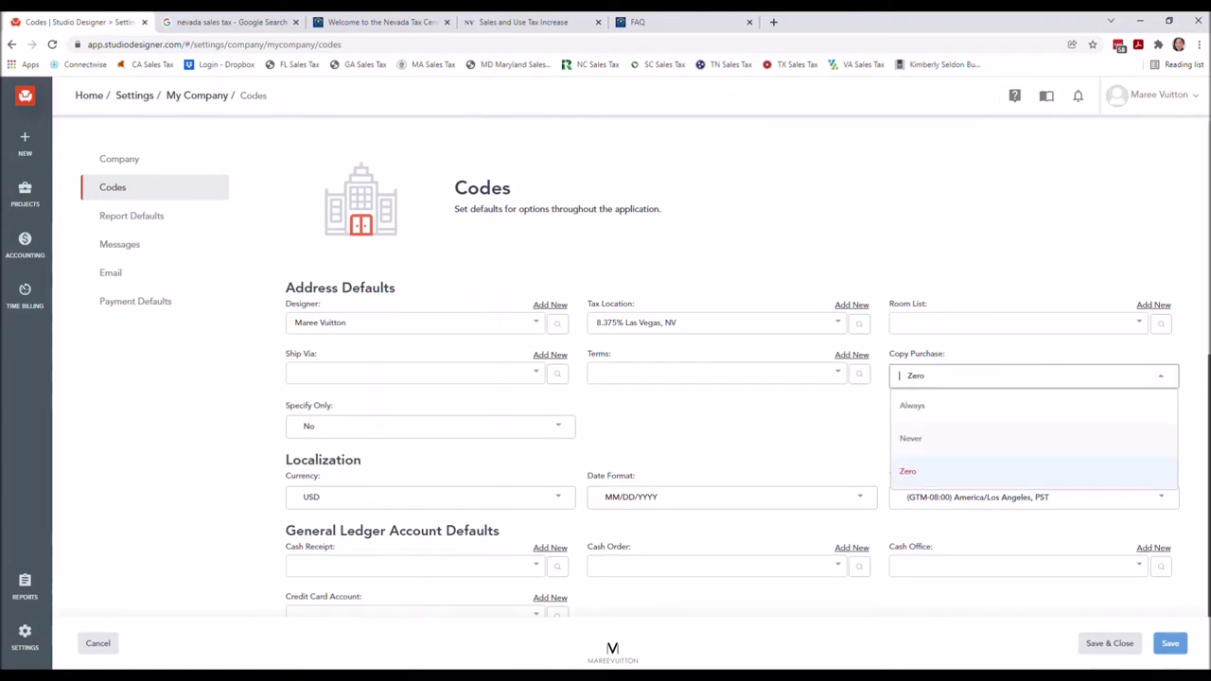
pyautogui.press('Return')
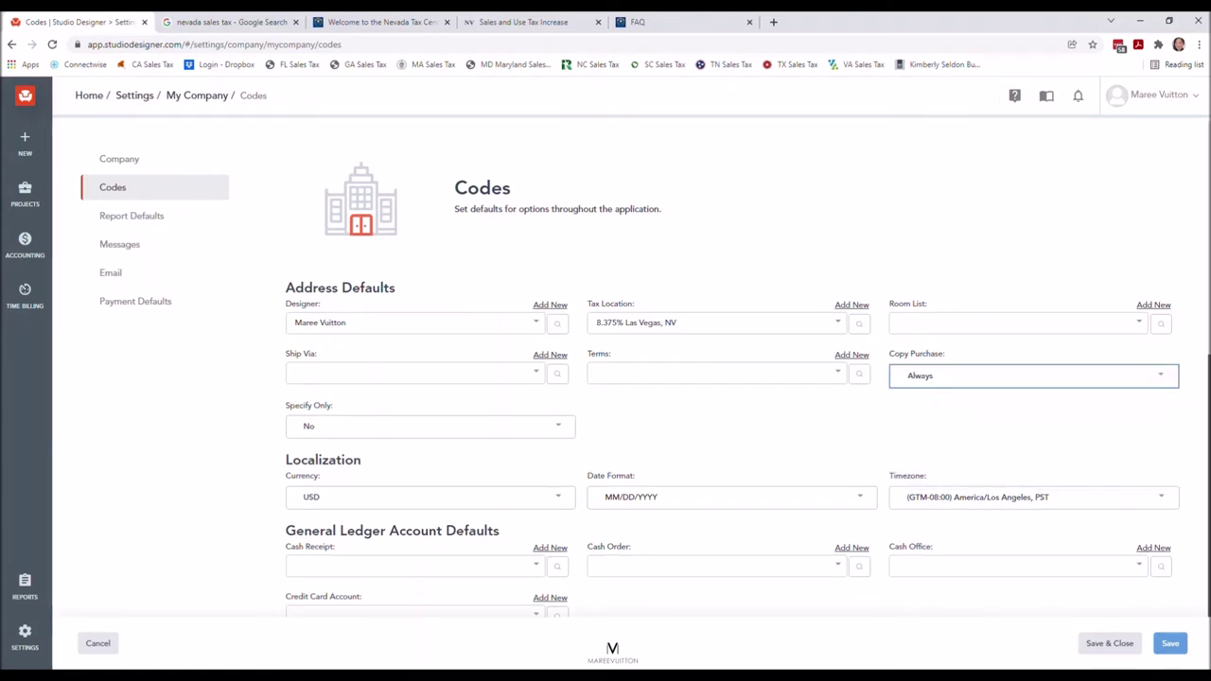
pyautogui.press('Down')
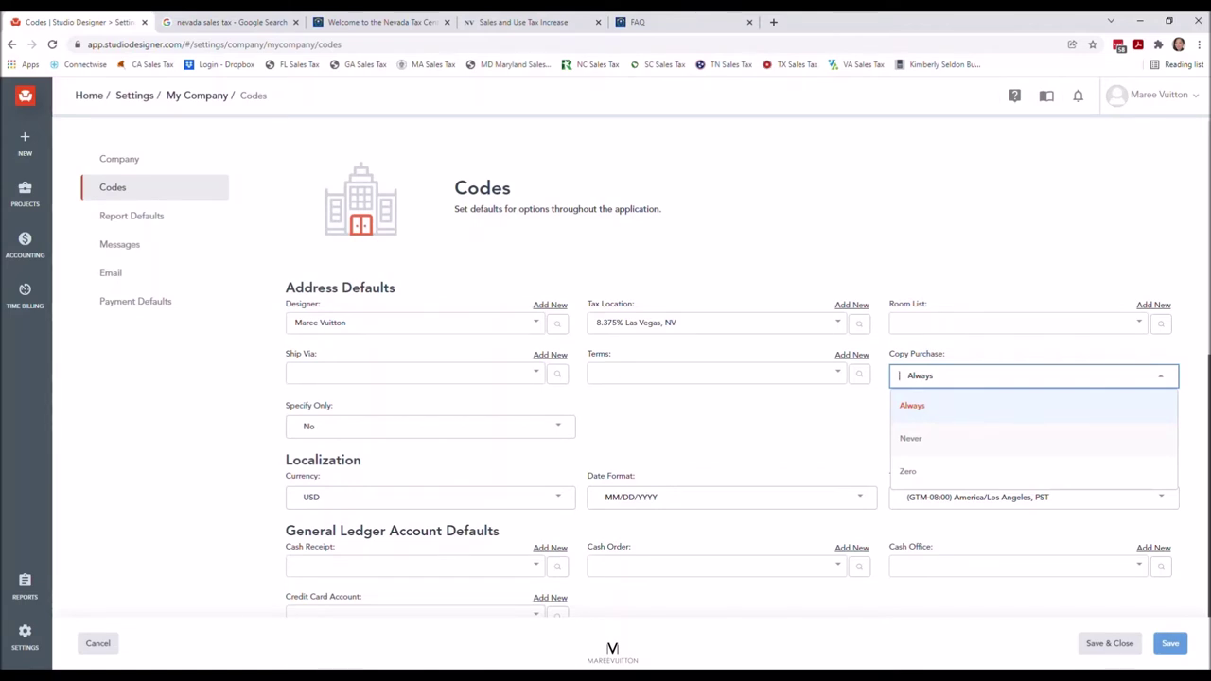
pyautogui.press('Return')
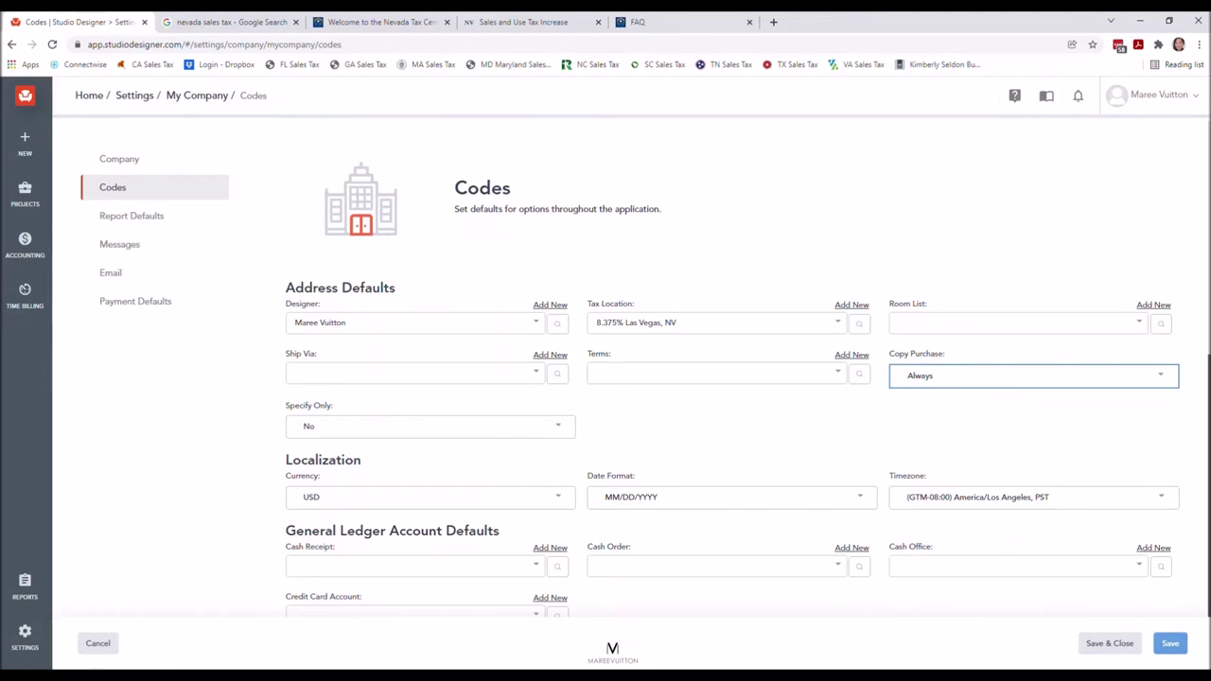
pyautogui.click(431, 426)
pyautogui.press('Return')
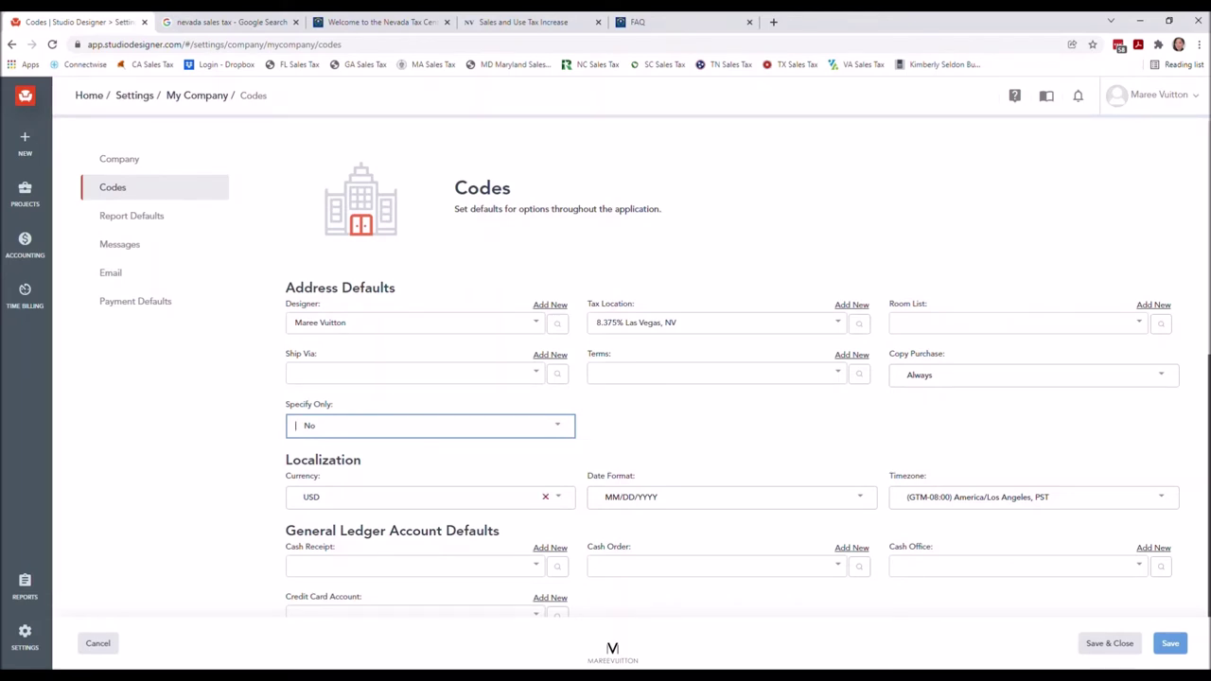
pyautogui.click(417, 497)
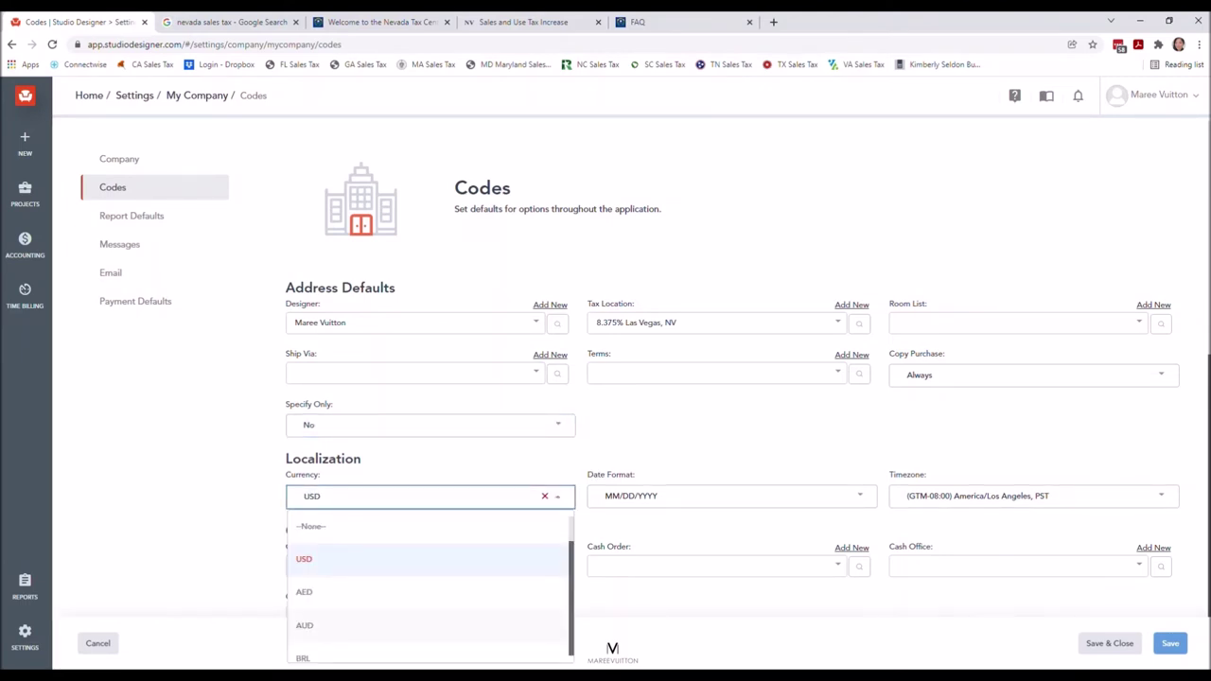
pyautogui.press('Escape')
pyautogui.scroll(-1, 606, 379)
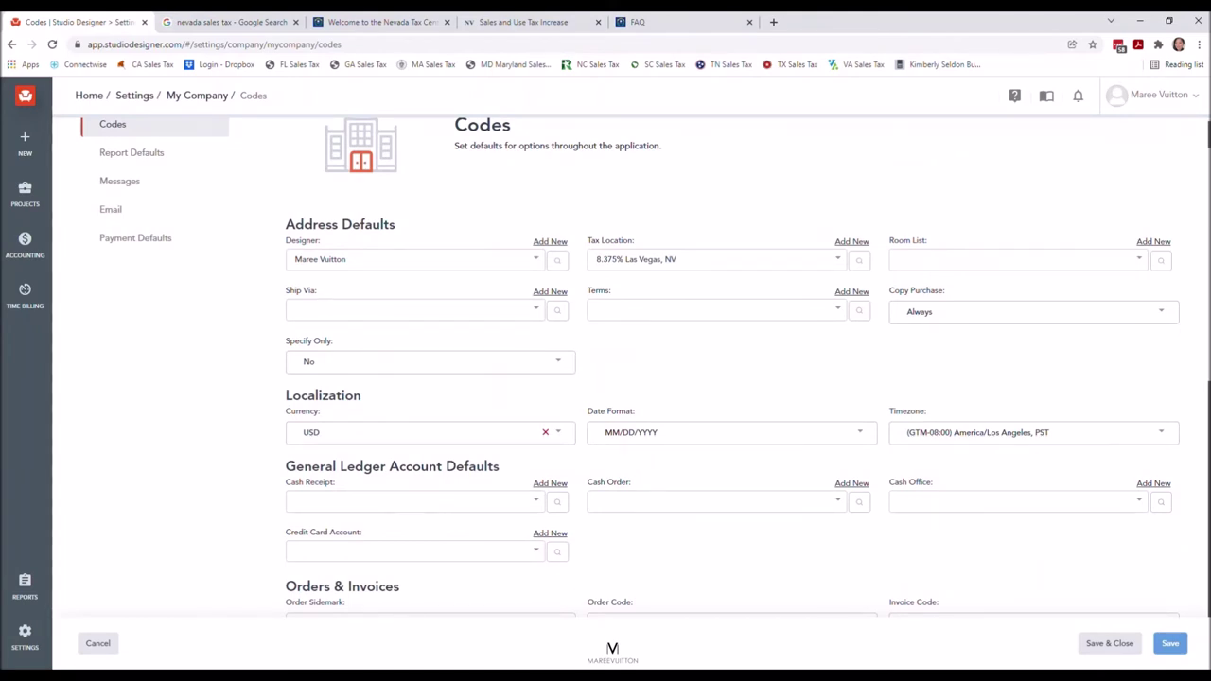
pyautogui.click(417, 432)
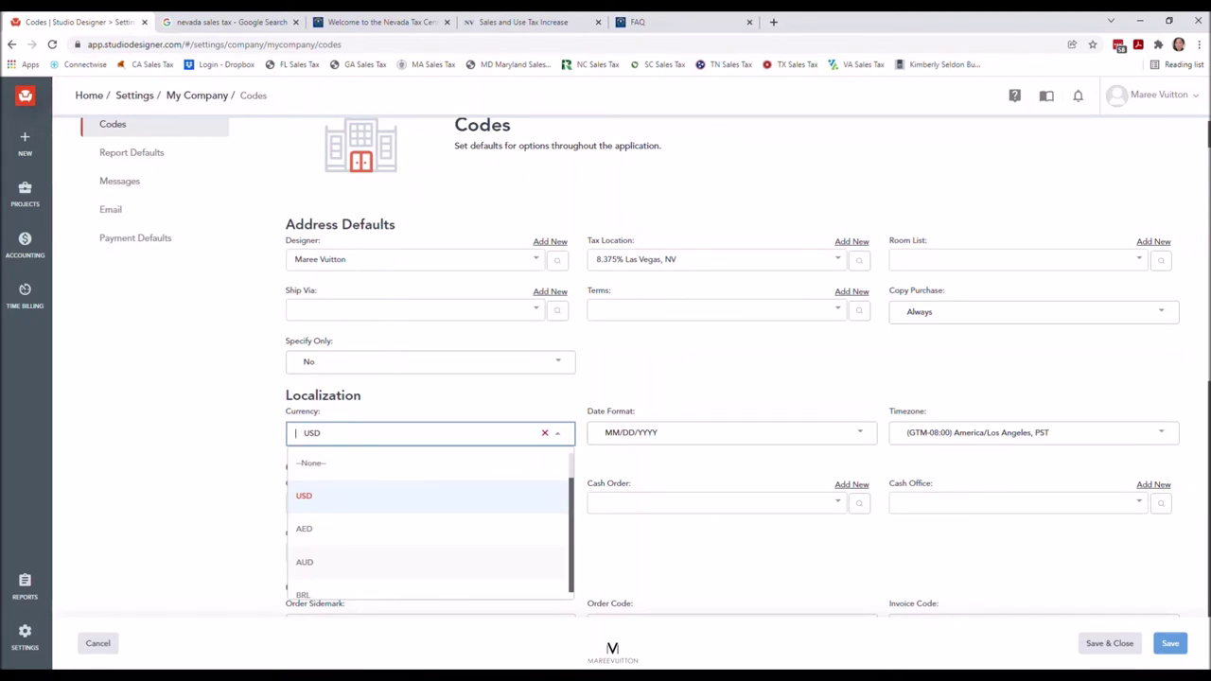
pyautogui.press('Return')
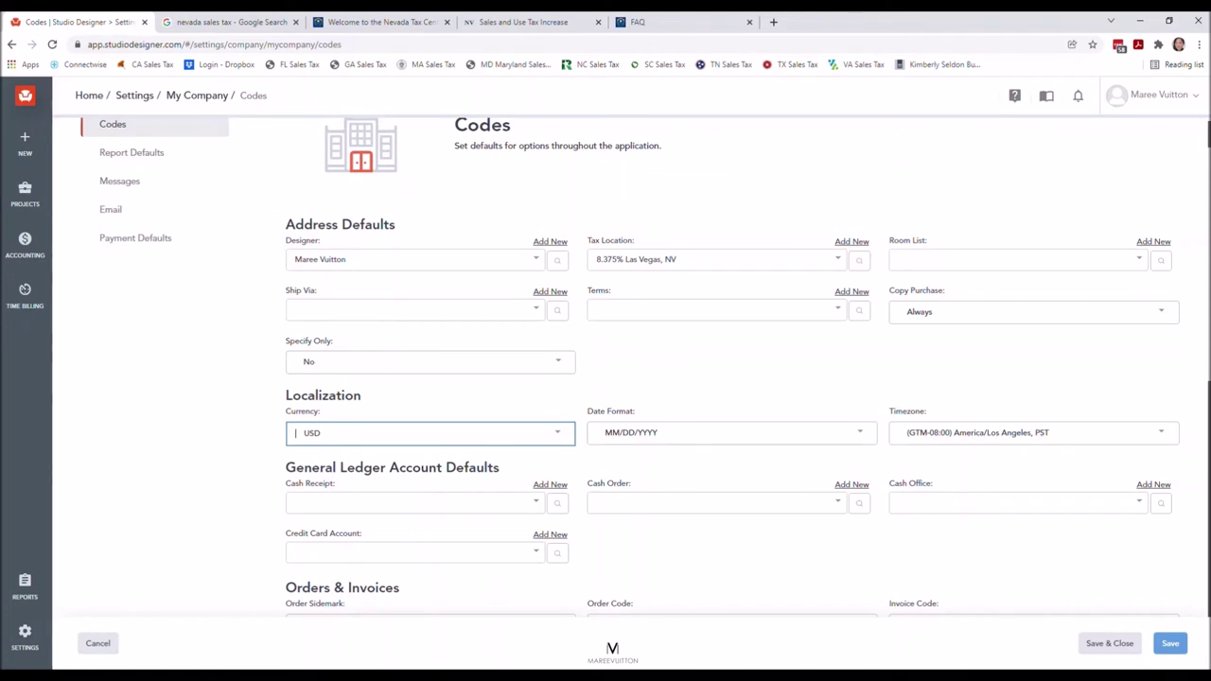
pyautogui.click(732, 433)
pyautogui.press('Return')
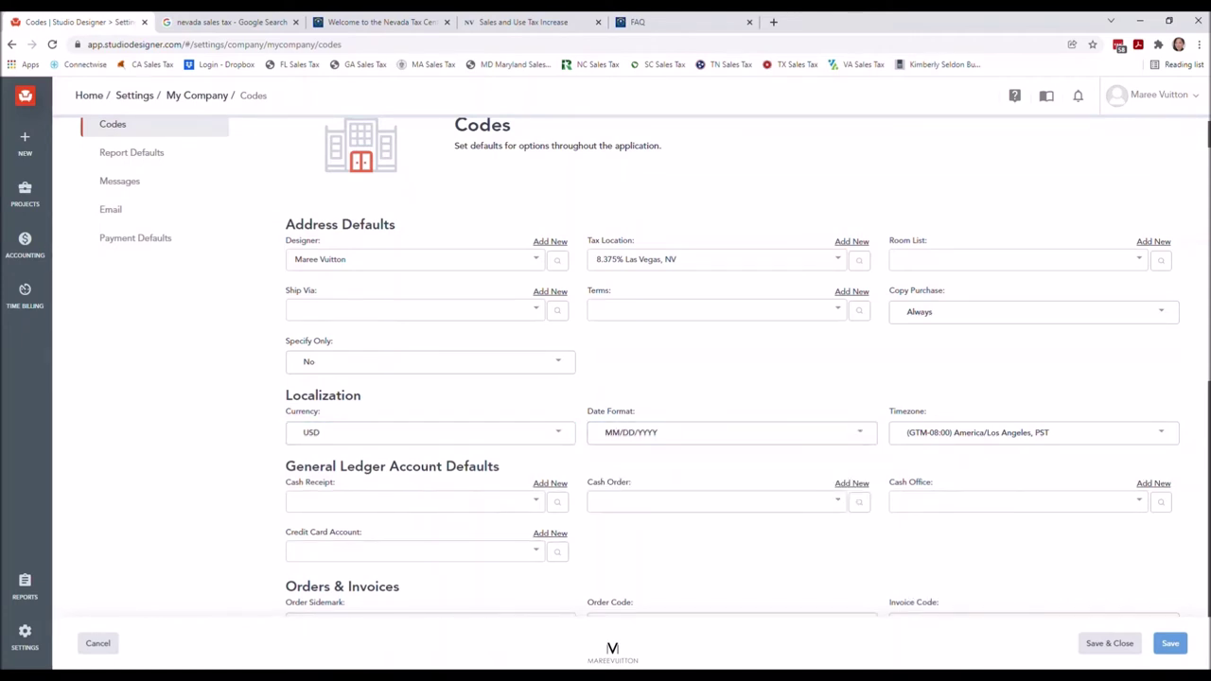
pyautogui.scroll(-1, 733, 378)
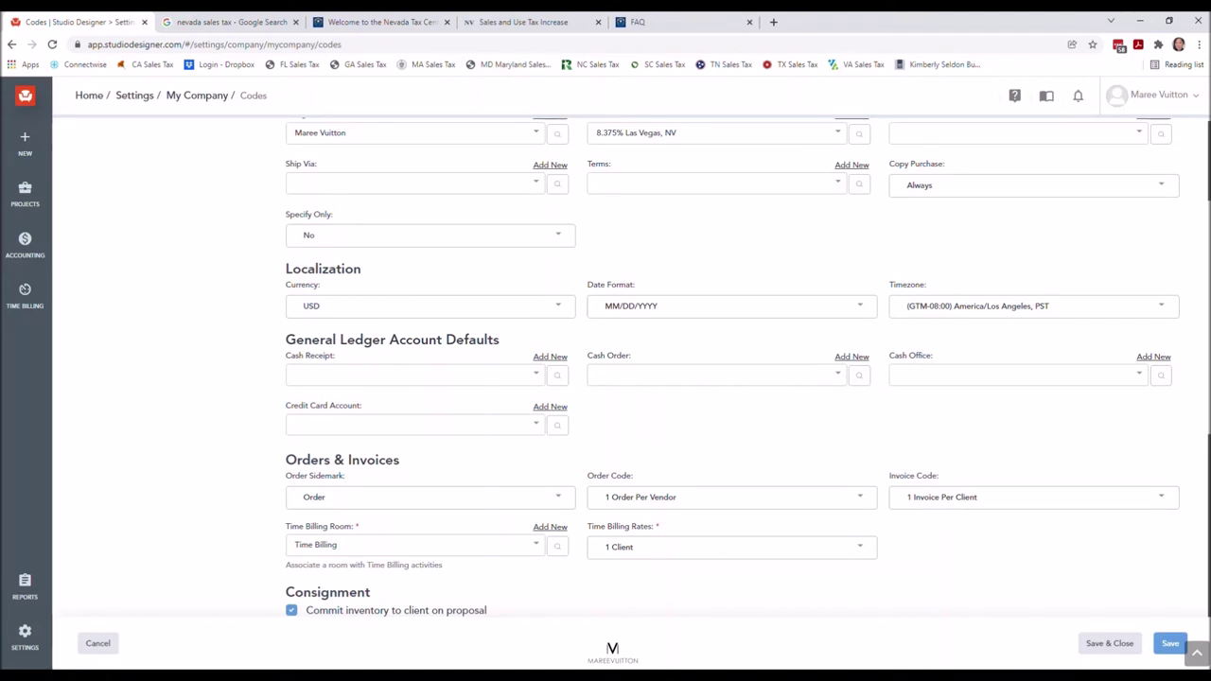
pyautogui.scroll(2, 624, 378)
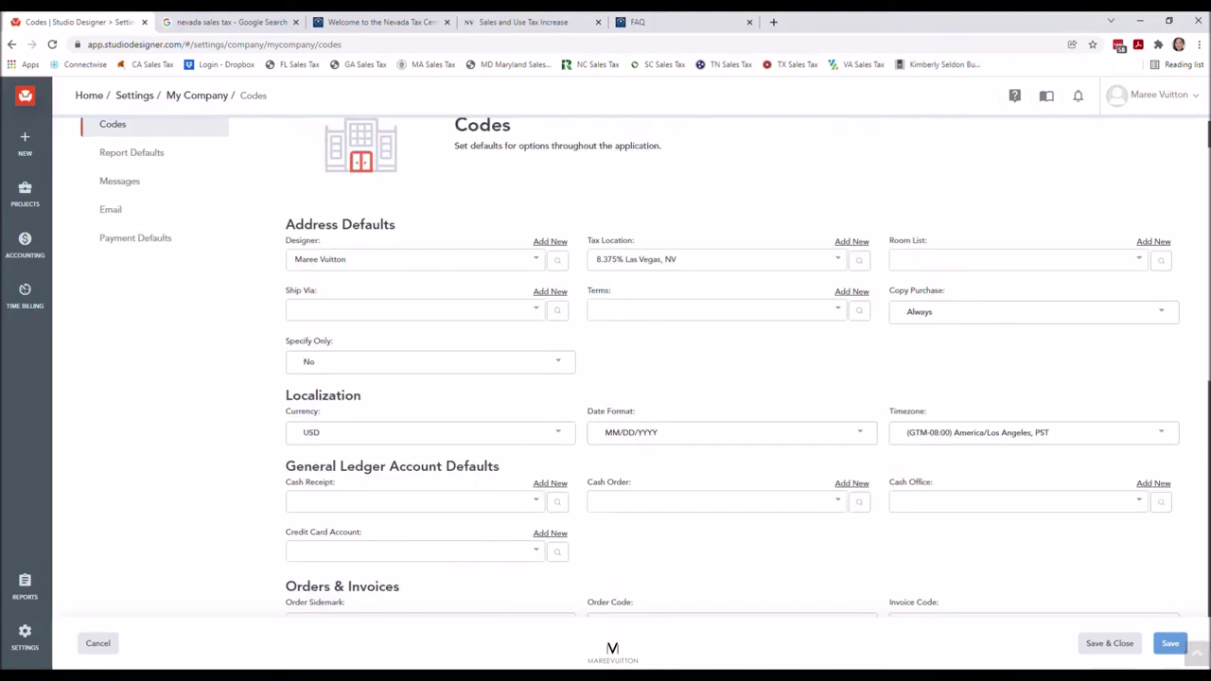
pyautogui.scroll(-2, 625, 379)
pyautogui.scroll(-1, 624, 378)
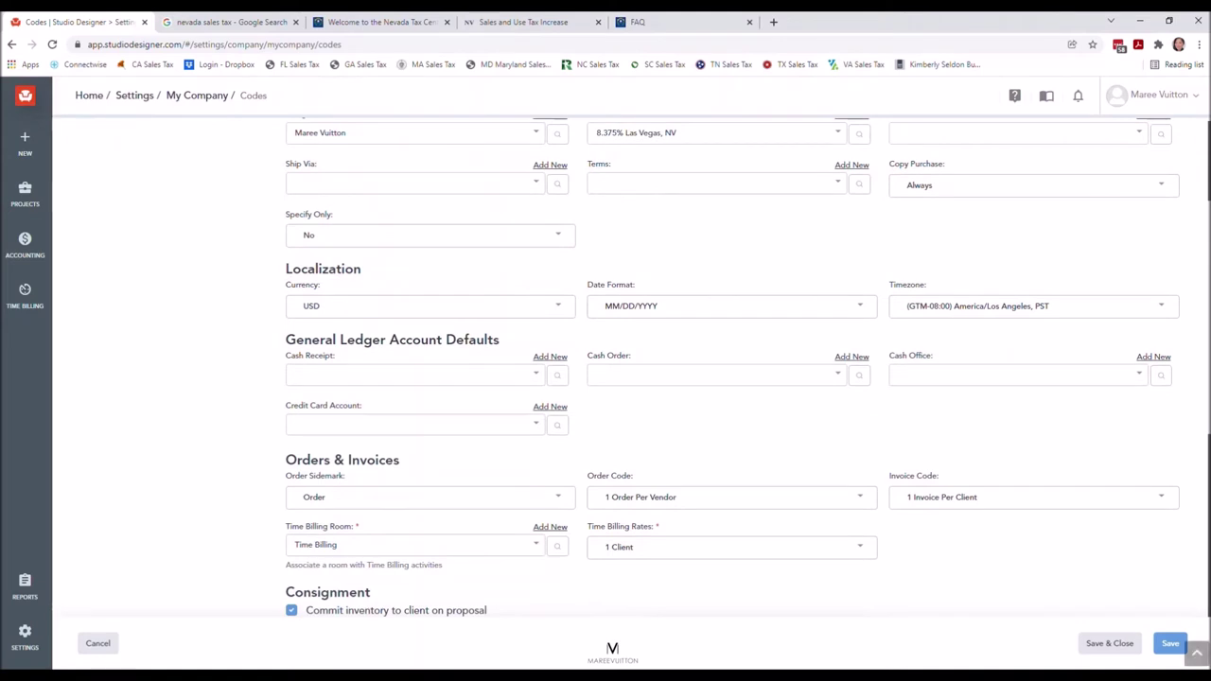
pyautogui.scroll(1, 625, 378)
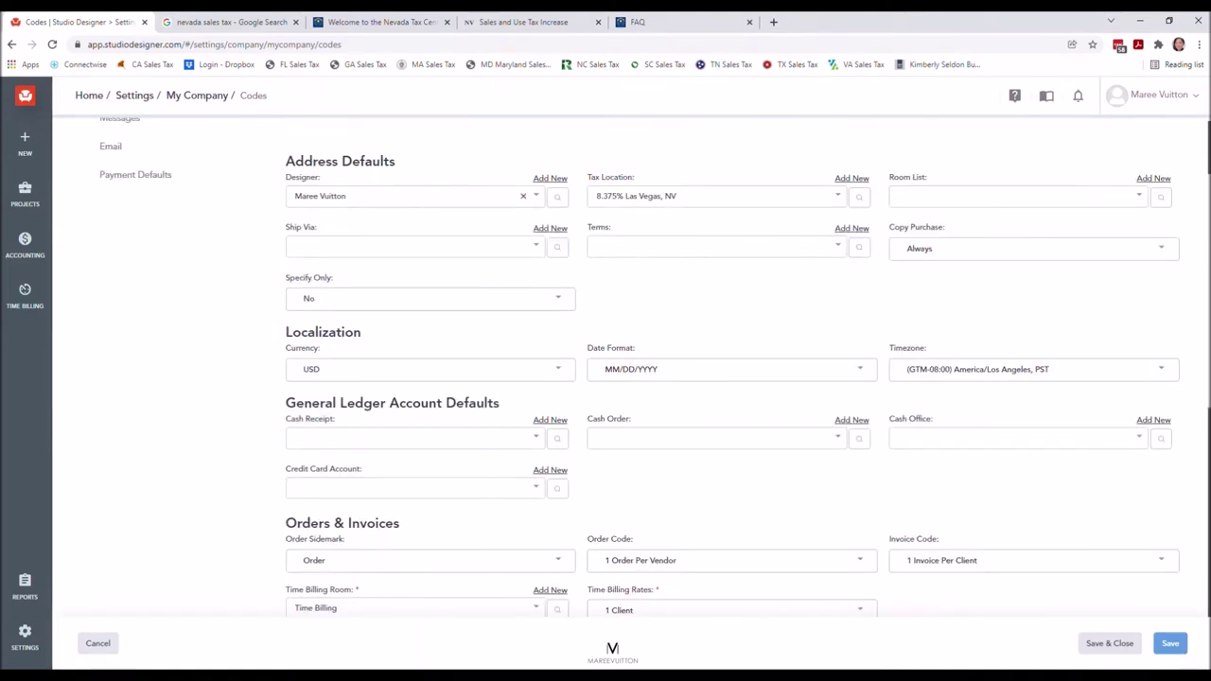
pyautogui.scroll(-1, 624, 378)
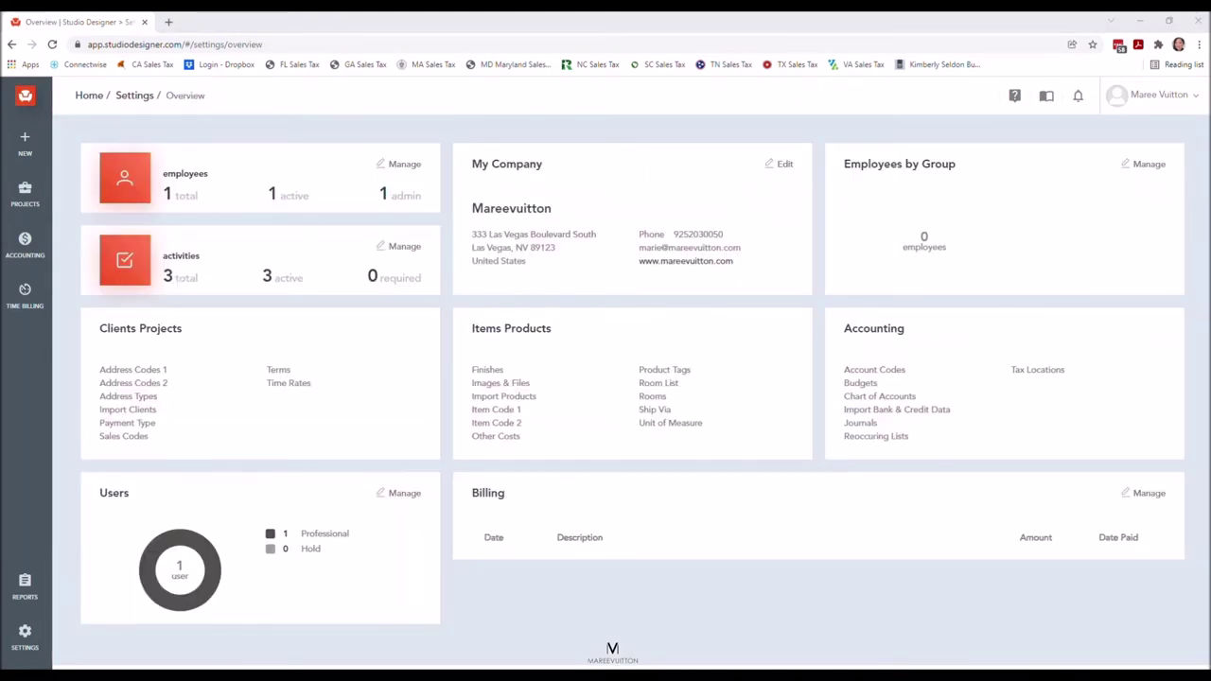
# - Go through Settings and My Company to the Codes page
pyautogui.click(25, 636)
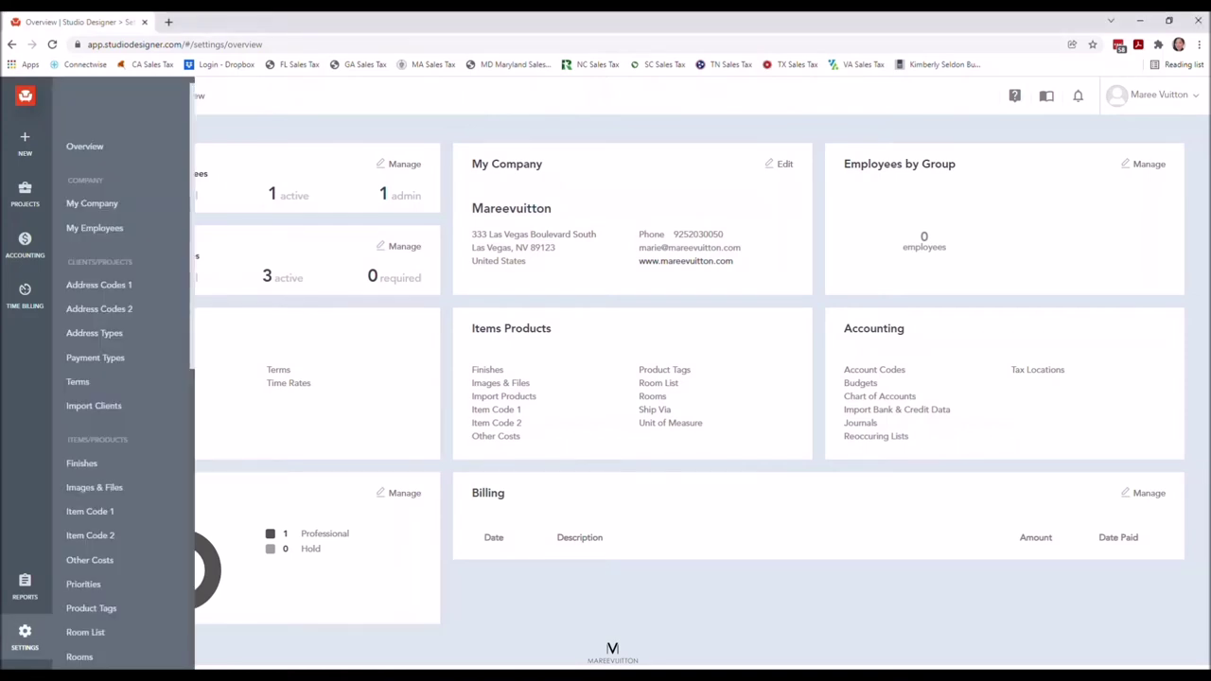
pyautogui.click(92, 203)
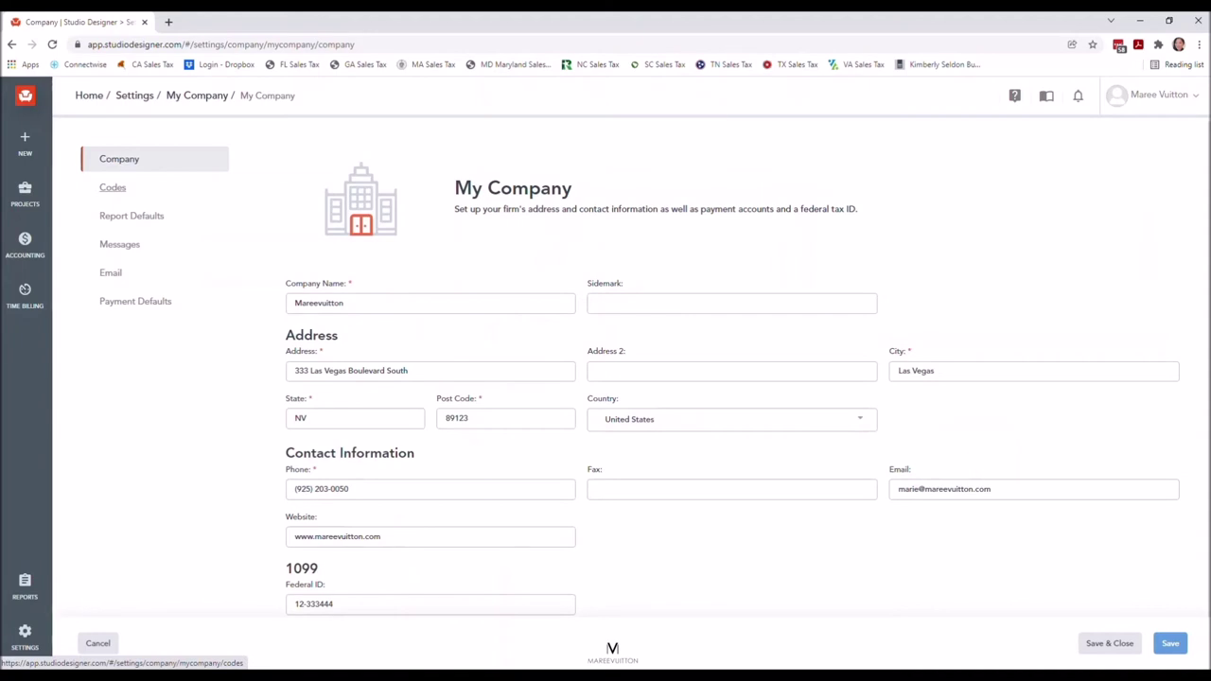
pyautogui.click(112, 187)
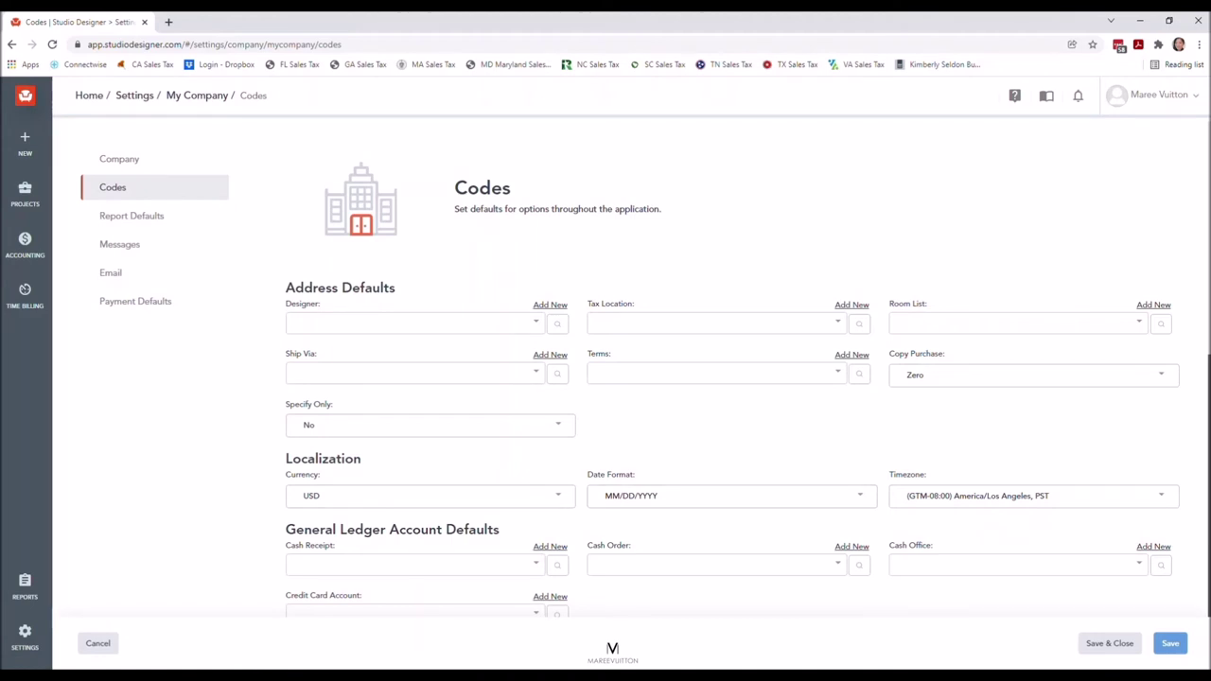
# - Pick the firm's listed designer as the Designer default, then review the Codes page
pyautogui.click(411, 323)
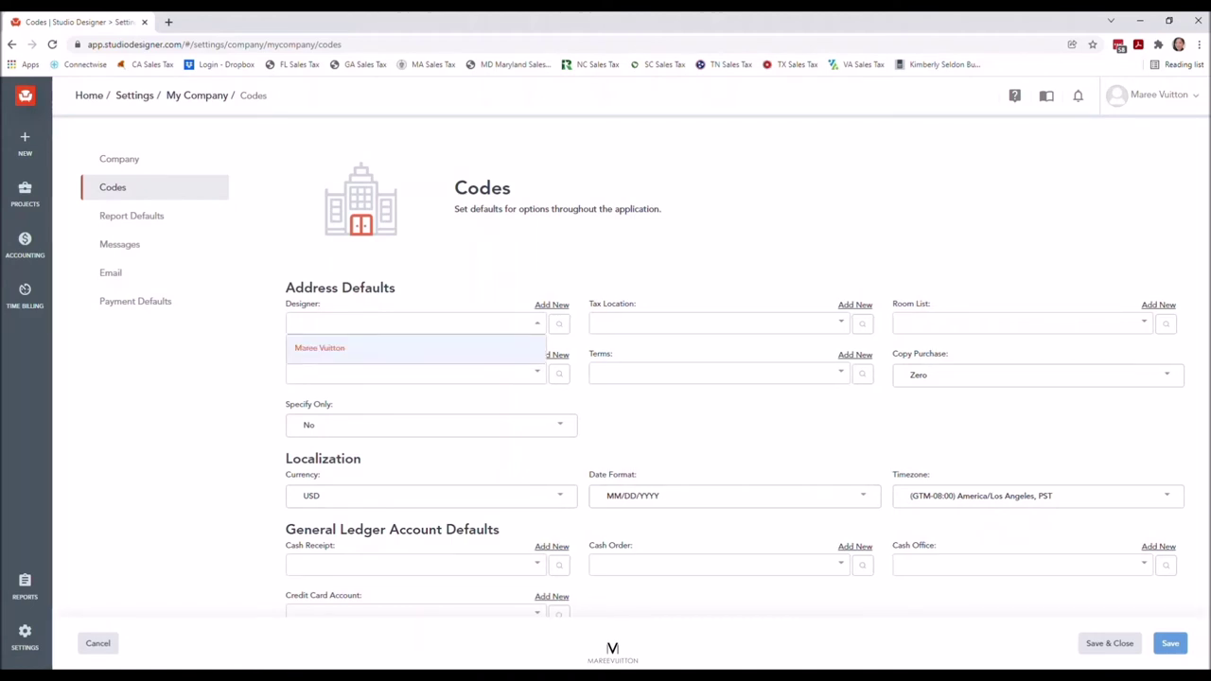
pyautogui.press('Return')
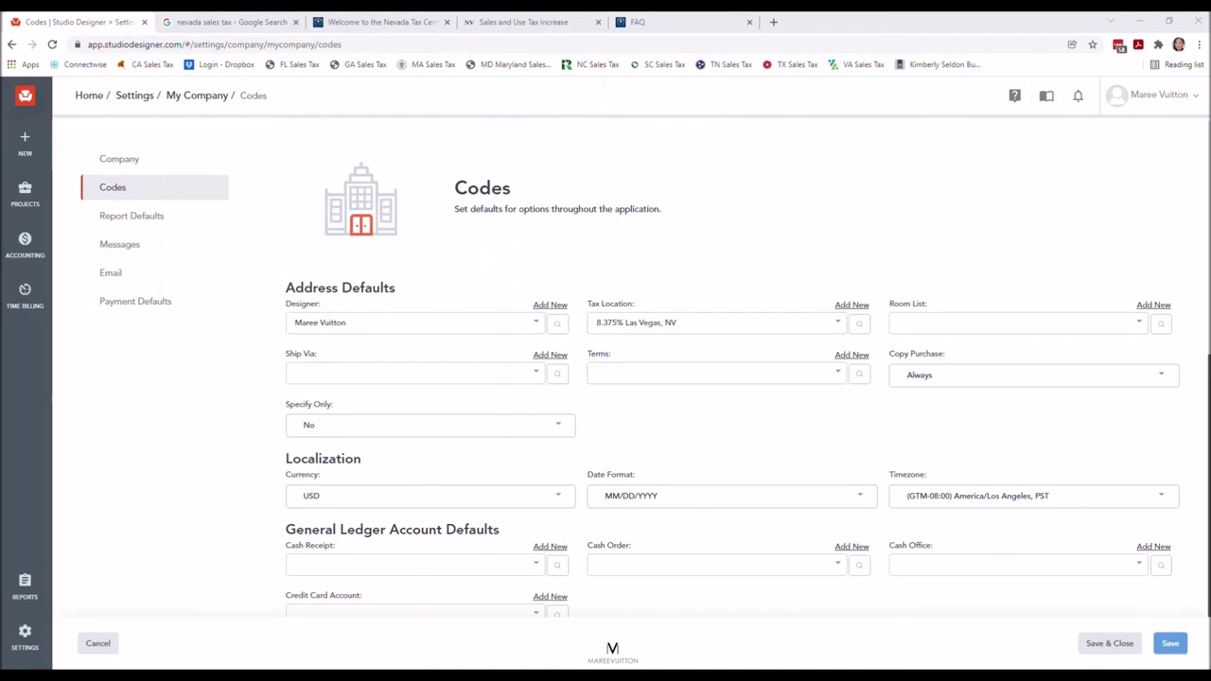
pyautogui.scroll(-4, 625, 379)
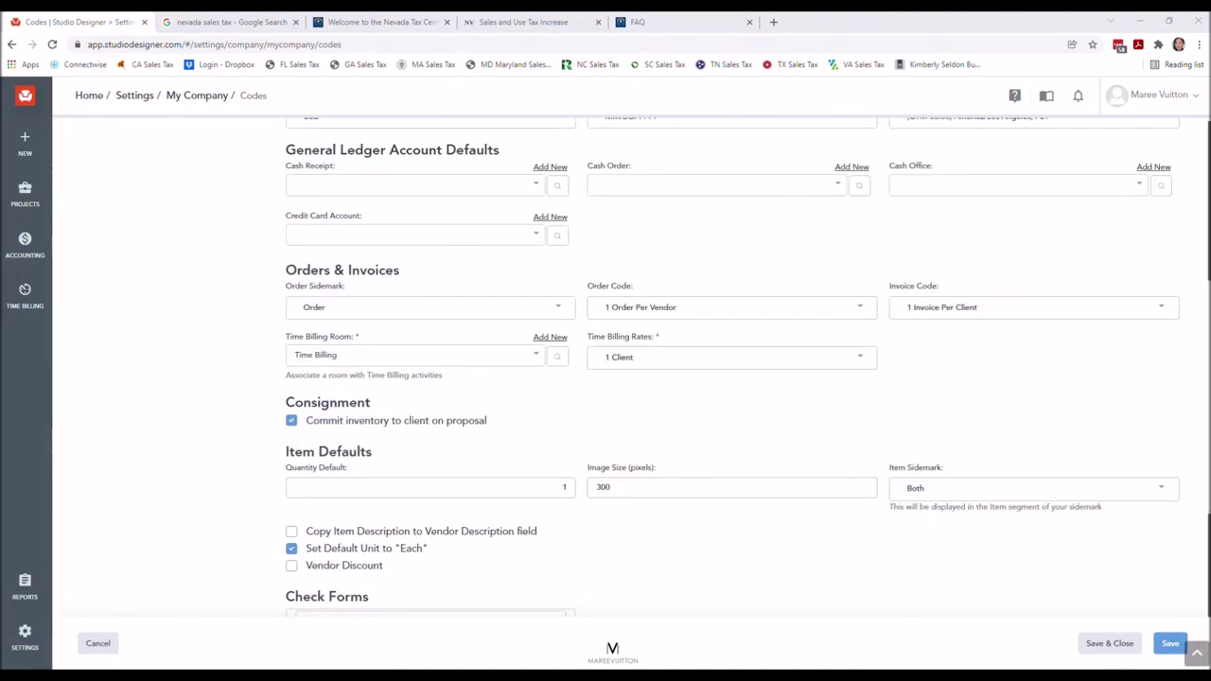
pyautogui.scroll(4, 625, 379)
pyautogui.scroll(-1, 625, 378)
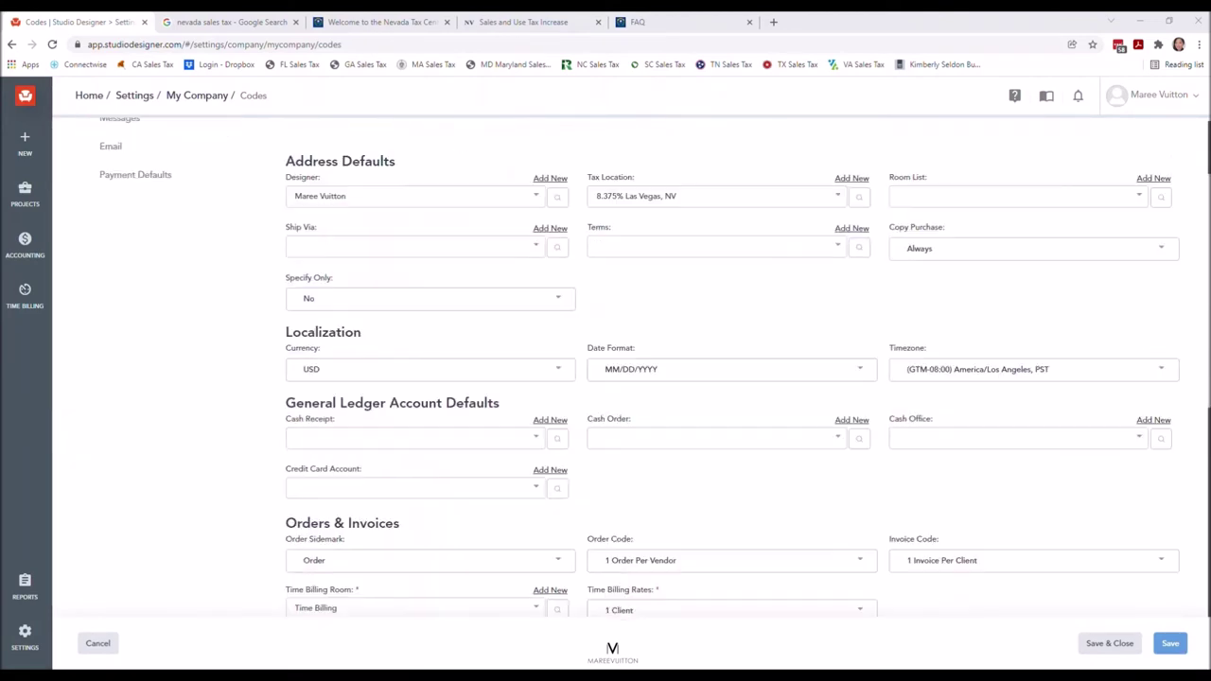
pyautogui.scroll(-1, 624, 378)
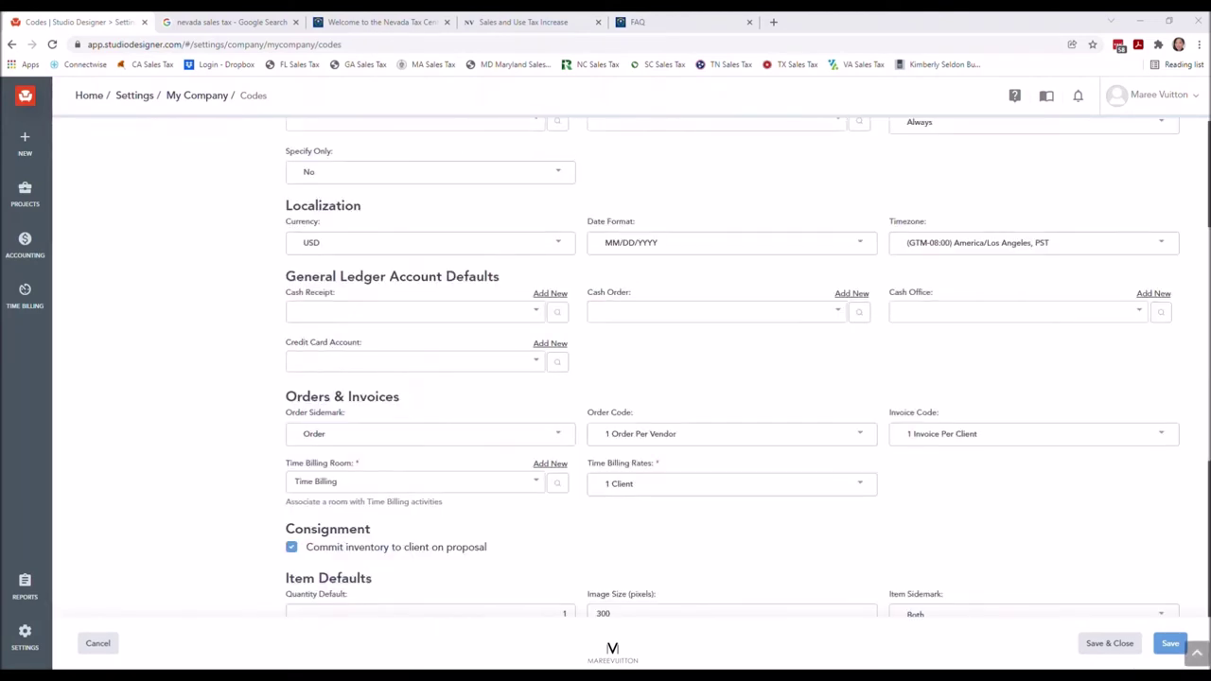
pyautogui.scroll(-1, 625, 378)
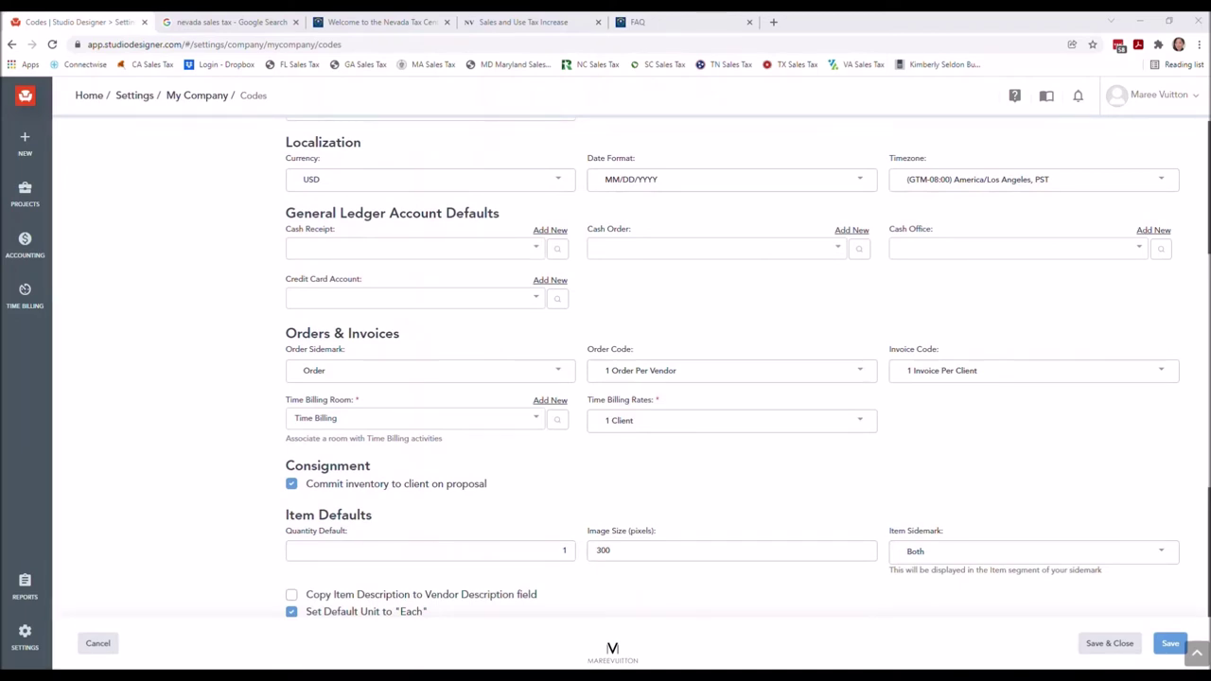
pyautogui.moveTo(285, 213); pyautogui.dragTo(500, 213)
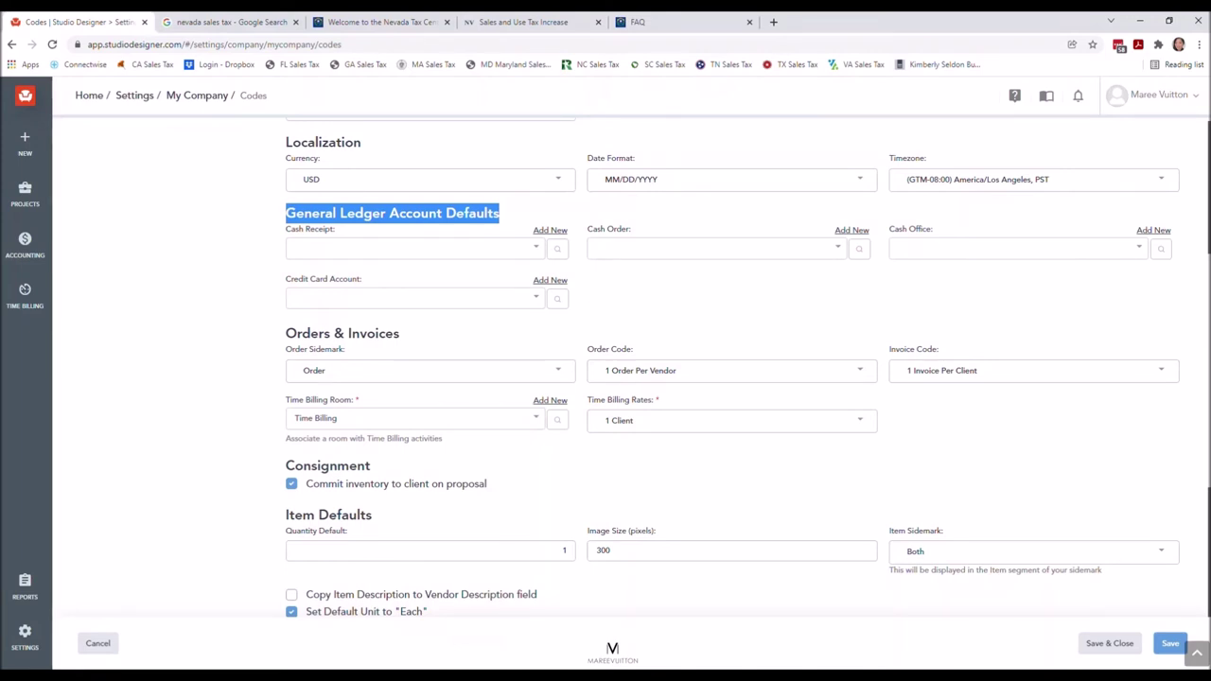
pyautogui.moveTo(286, 333); pyautogui.dragTo(400, 333)
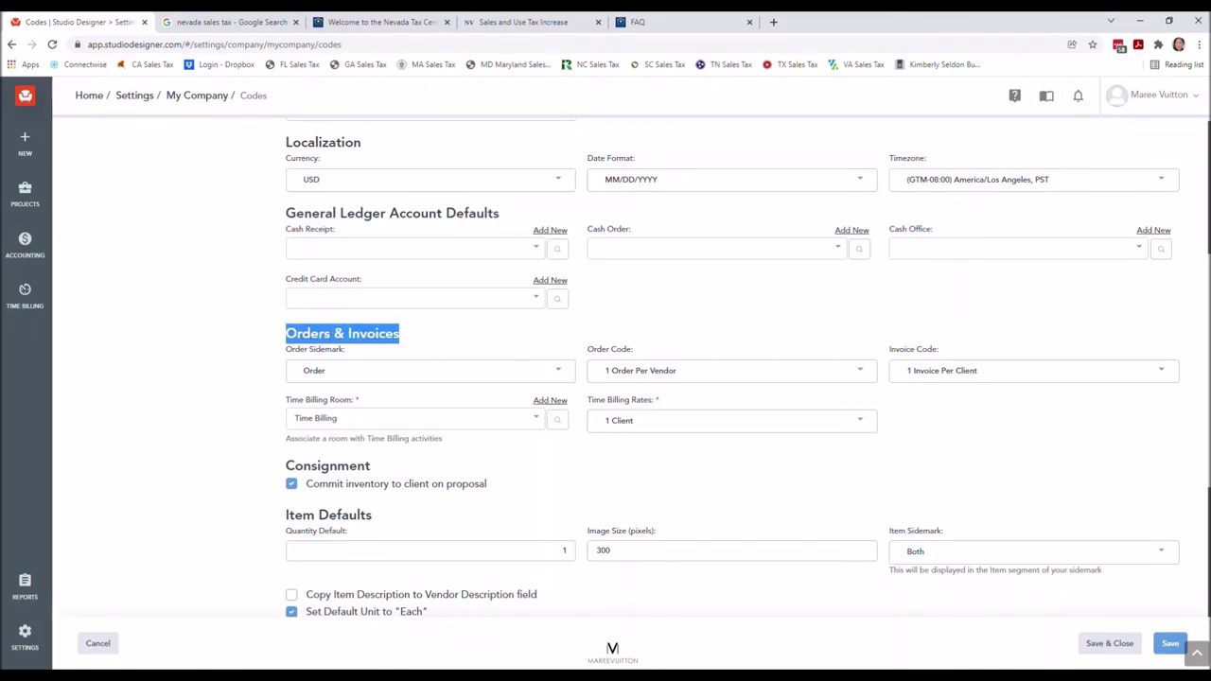
pyautogui.click(312, 371)
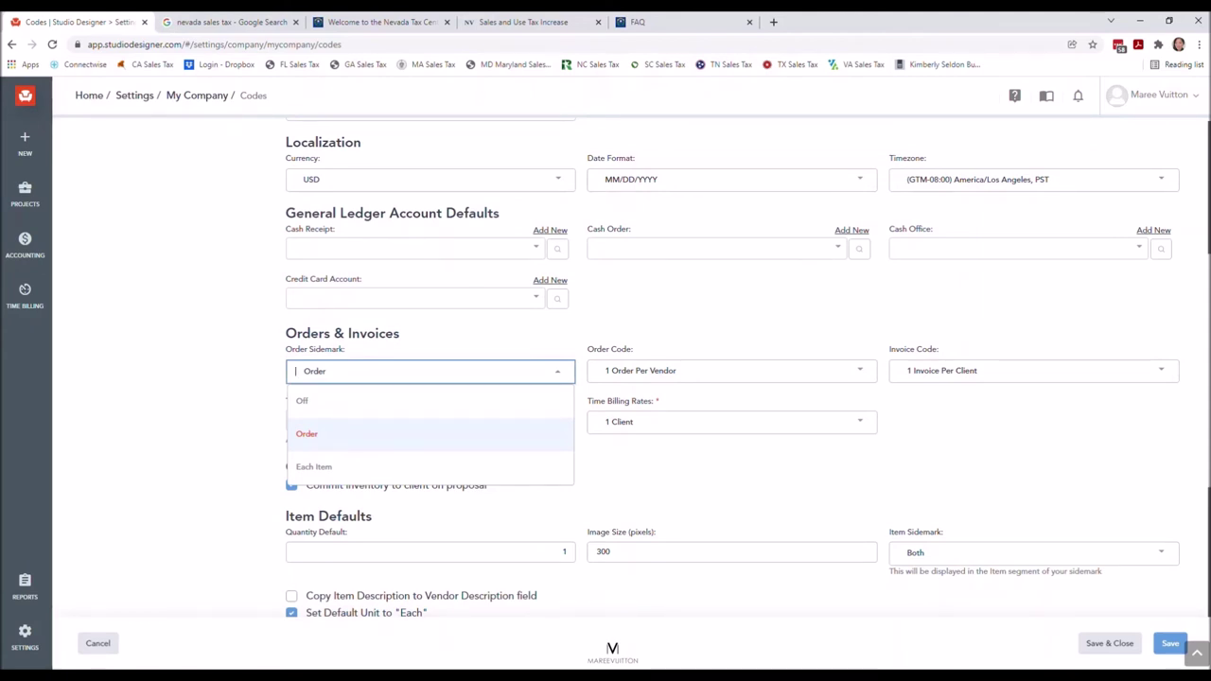
pyautogui.press('Escape')
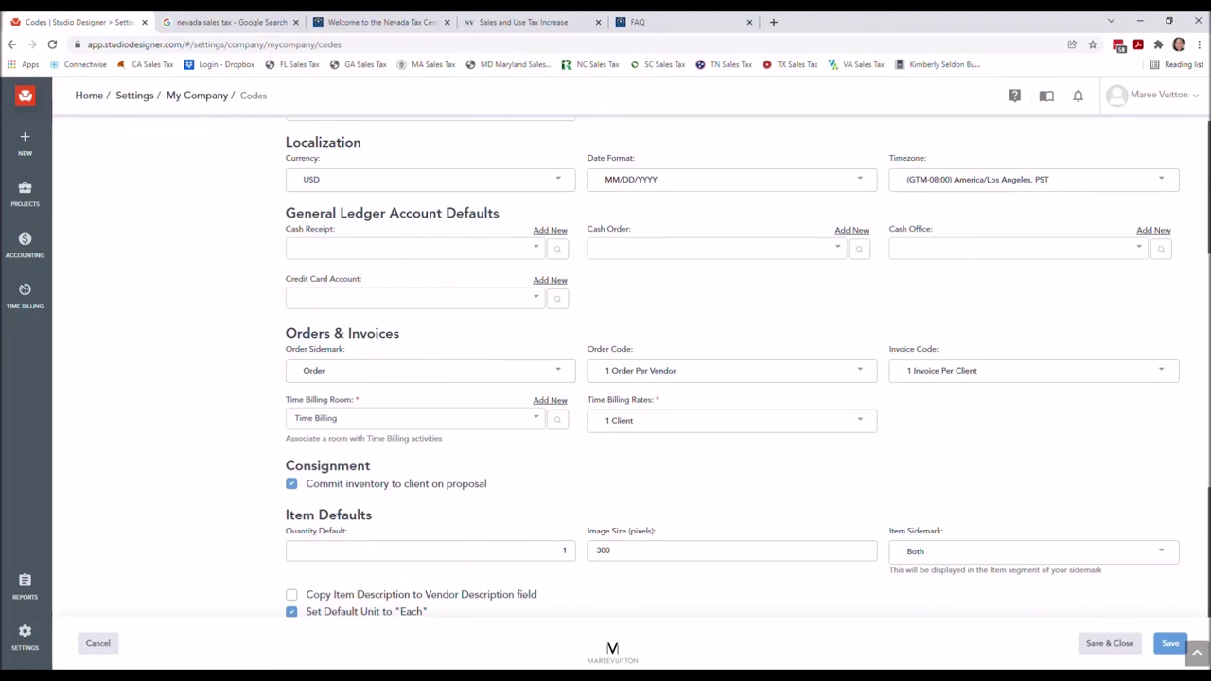
pyautogui.click(732, 371)
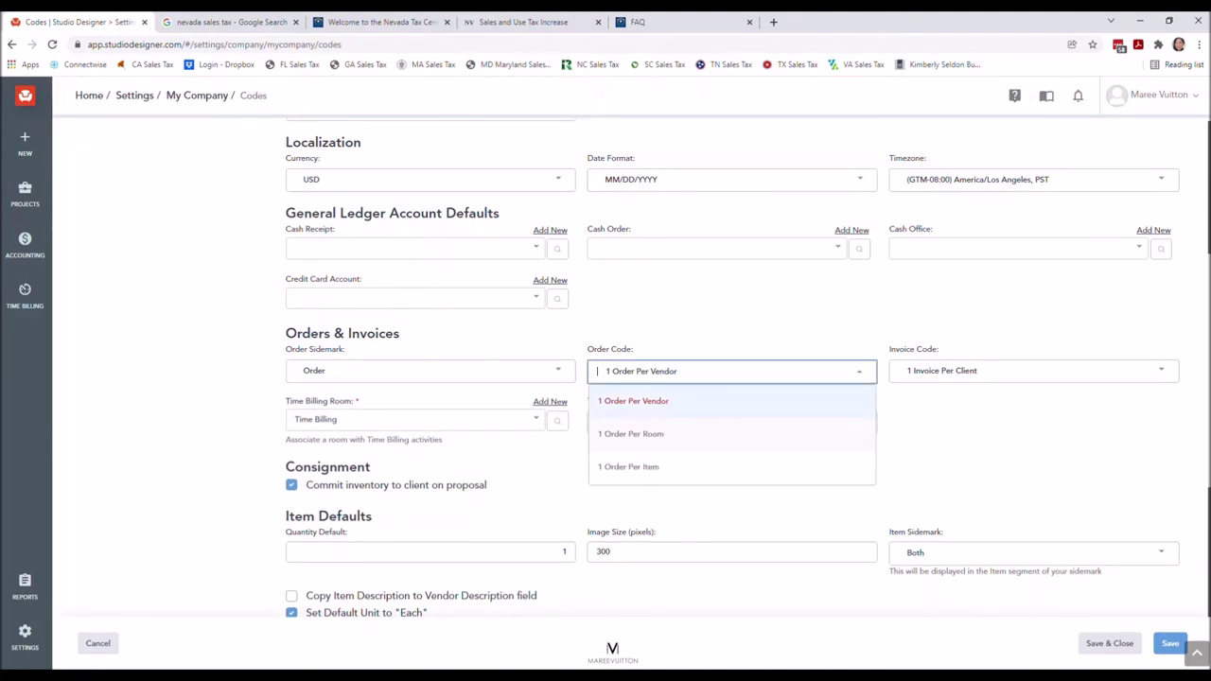
pyautogui.press('Escape')
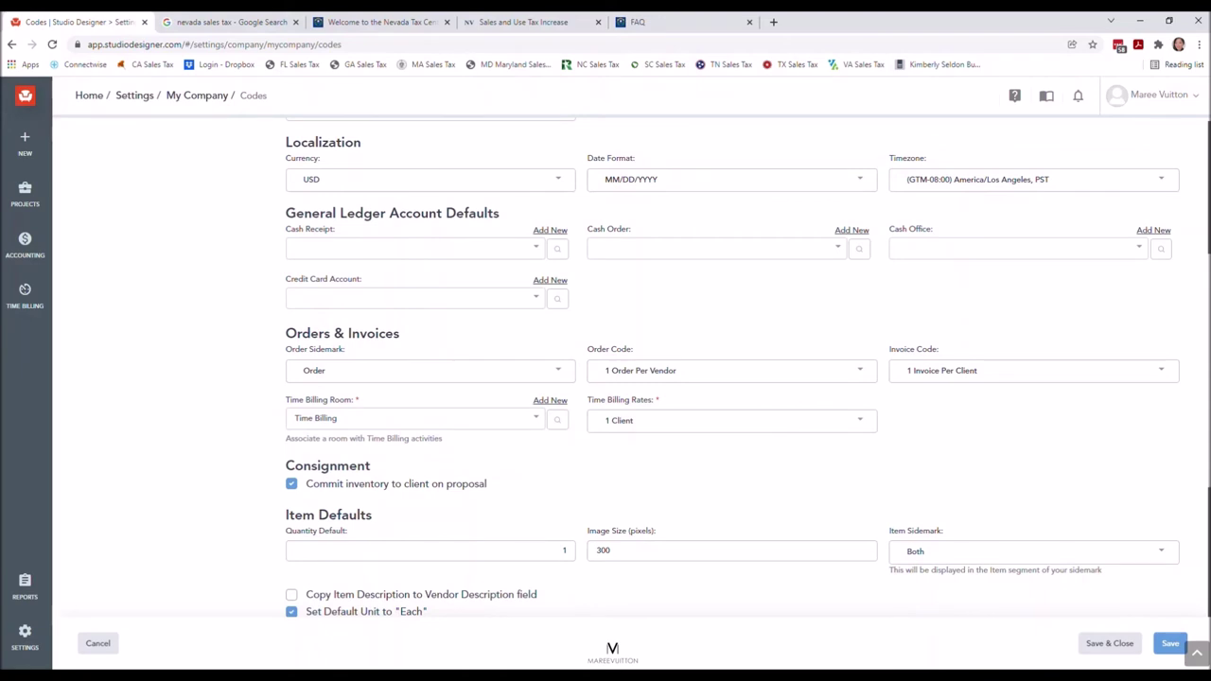
pyautogui.scroll(-2, 605, 379)
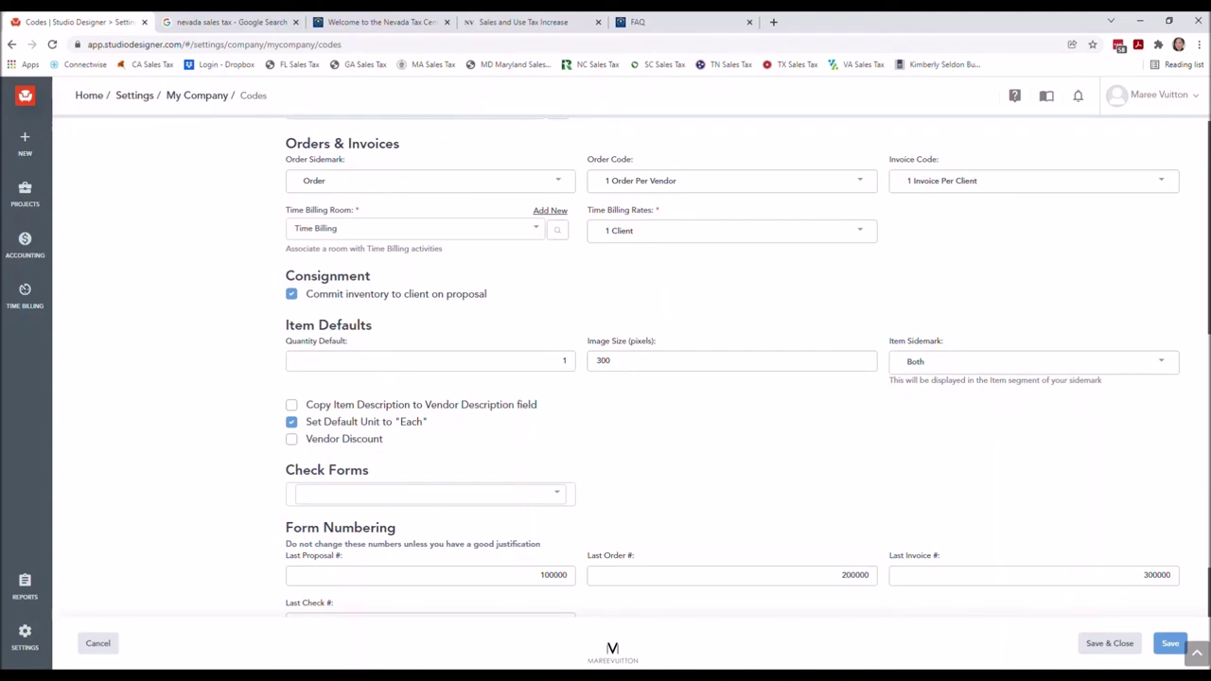
pyautogui.scroll(-2, 605, 378)
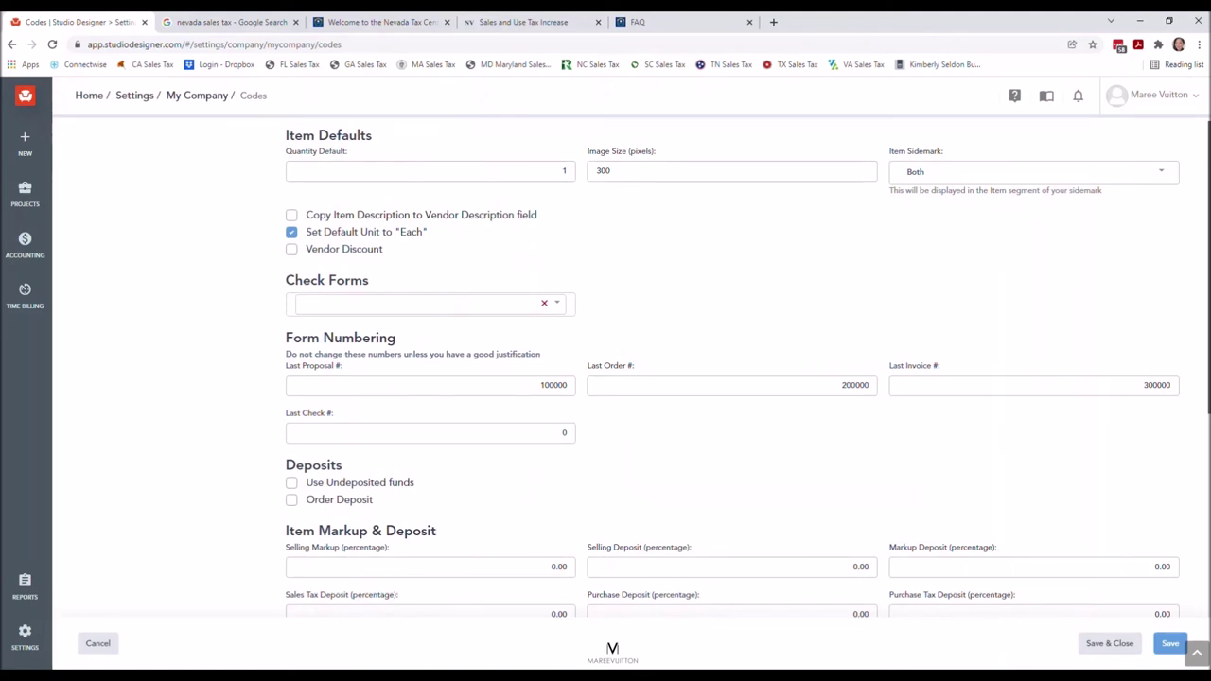
pyautogui.click(416, 304)
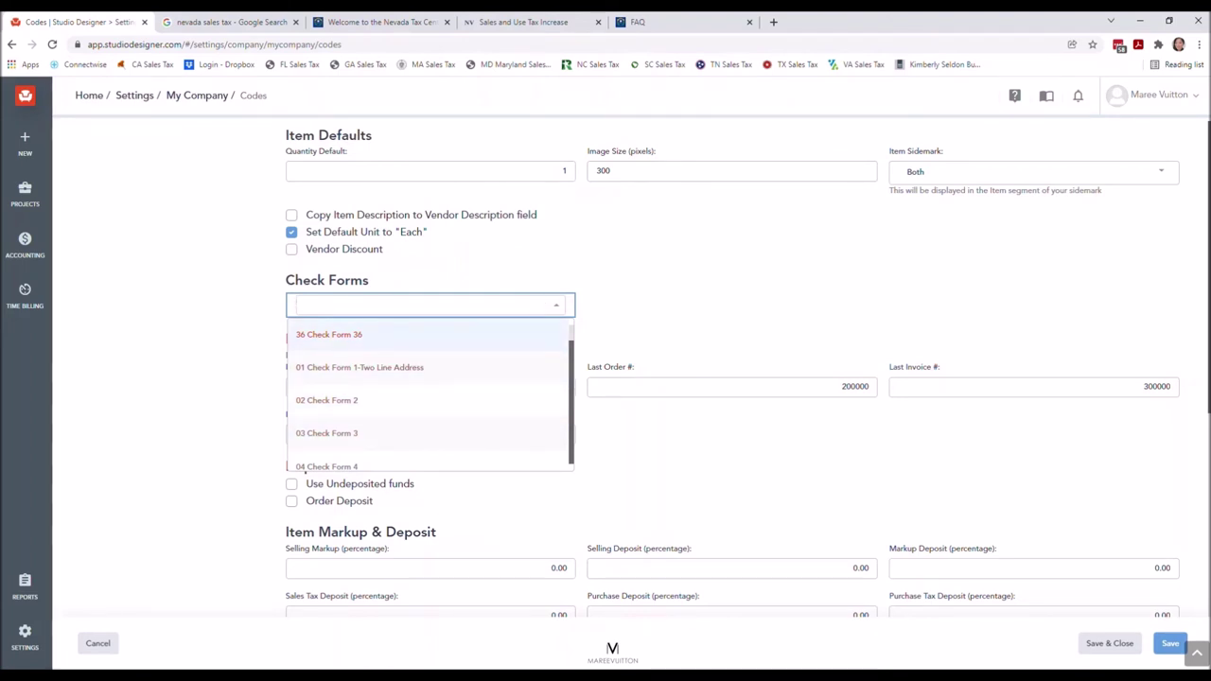
pyautogui.scroll(-3, 426, 416)
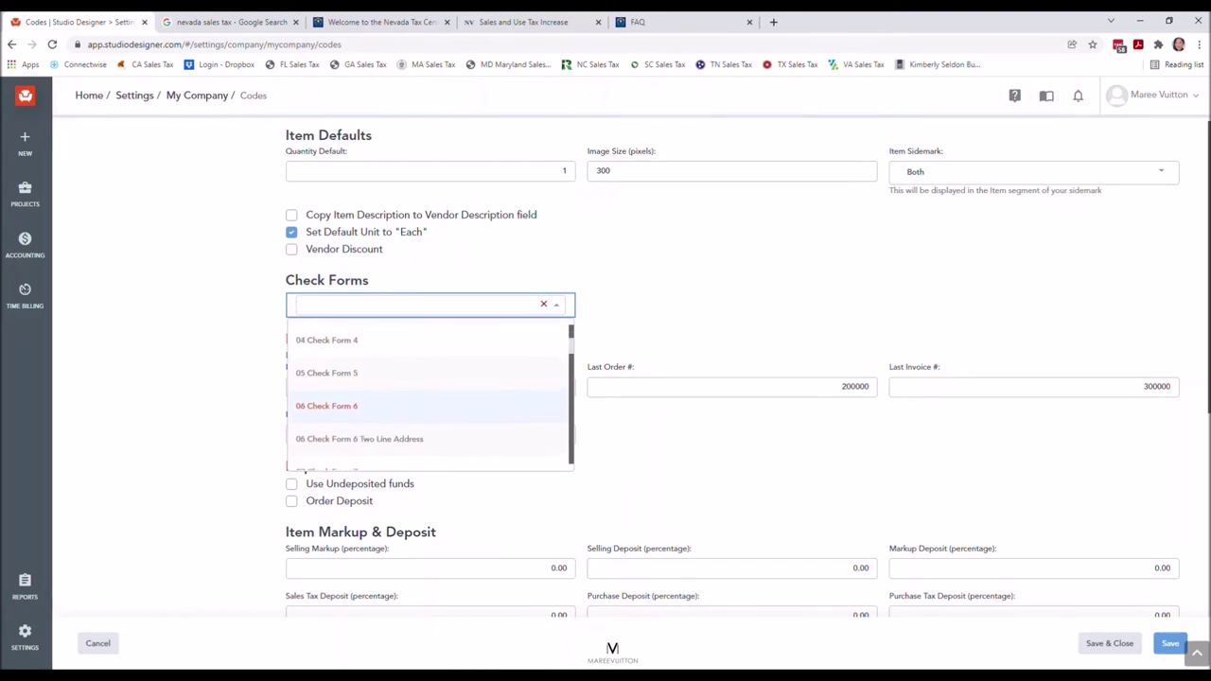
pyautogui.scroll(-1, 426, 417)
pyautogui.scroll(5, 426, 417)
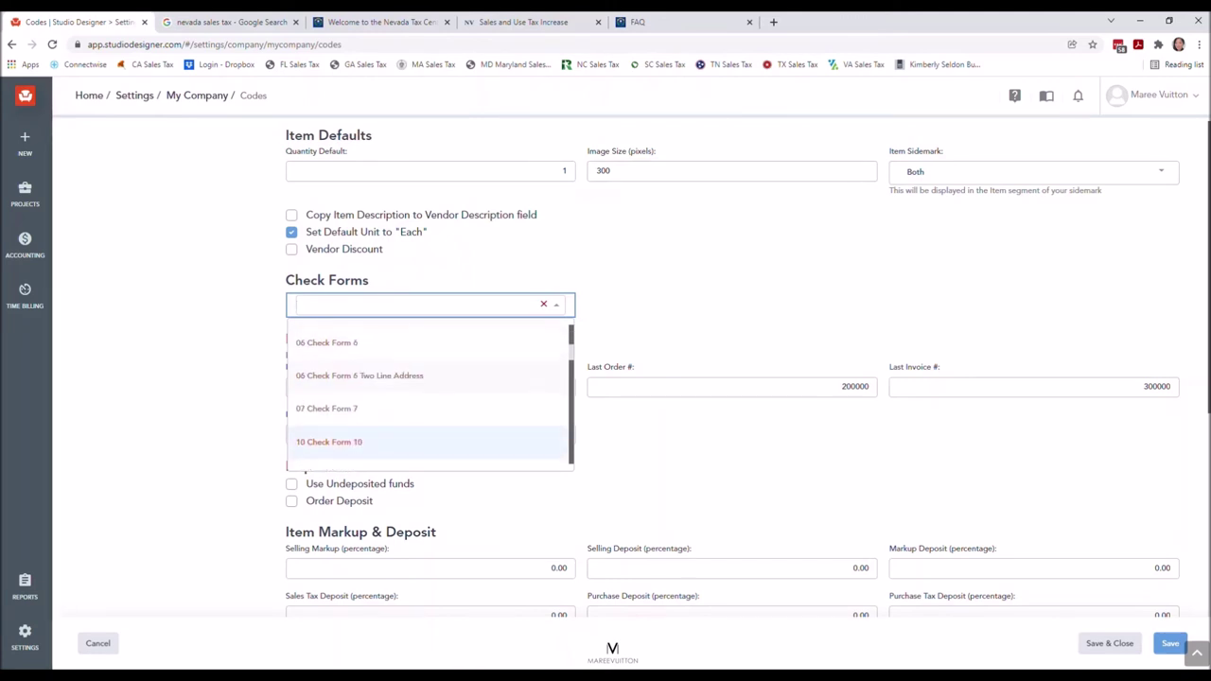
pyautogui.scroll(2, 430, 407)
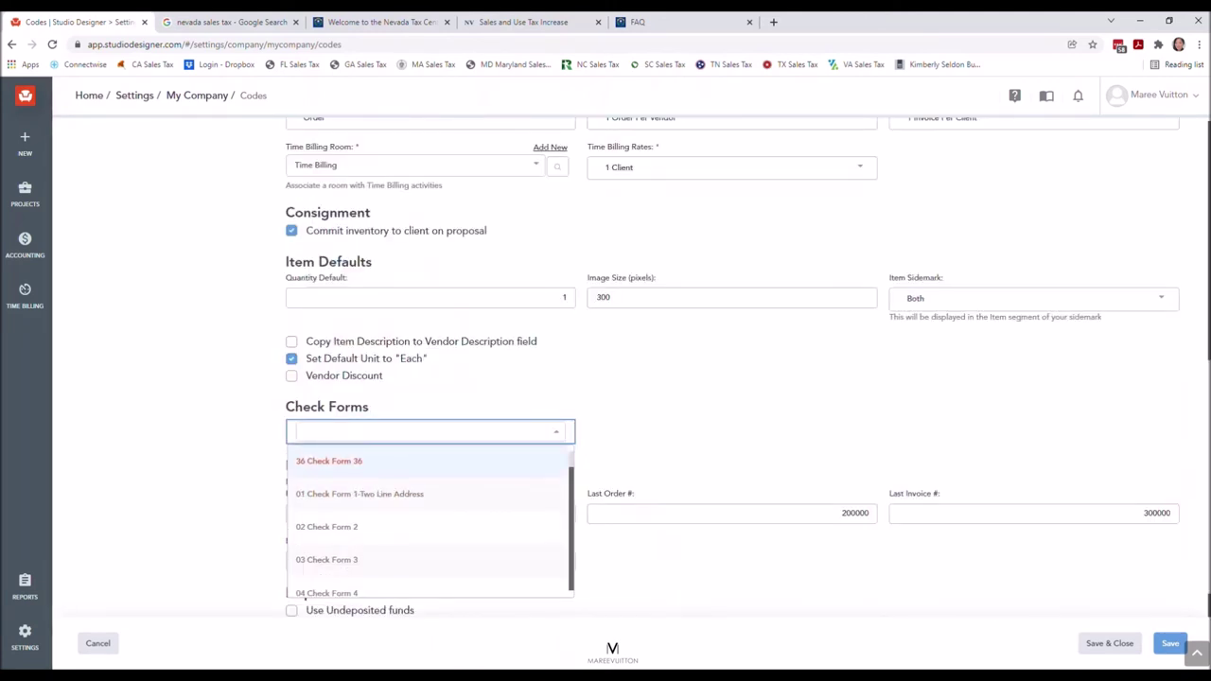
pyautogui.press('Escape')
pyautogui.scroll(-2, 430, 407)
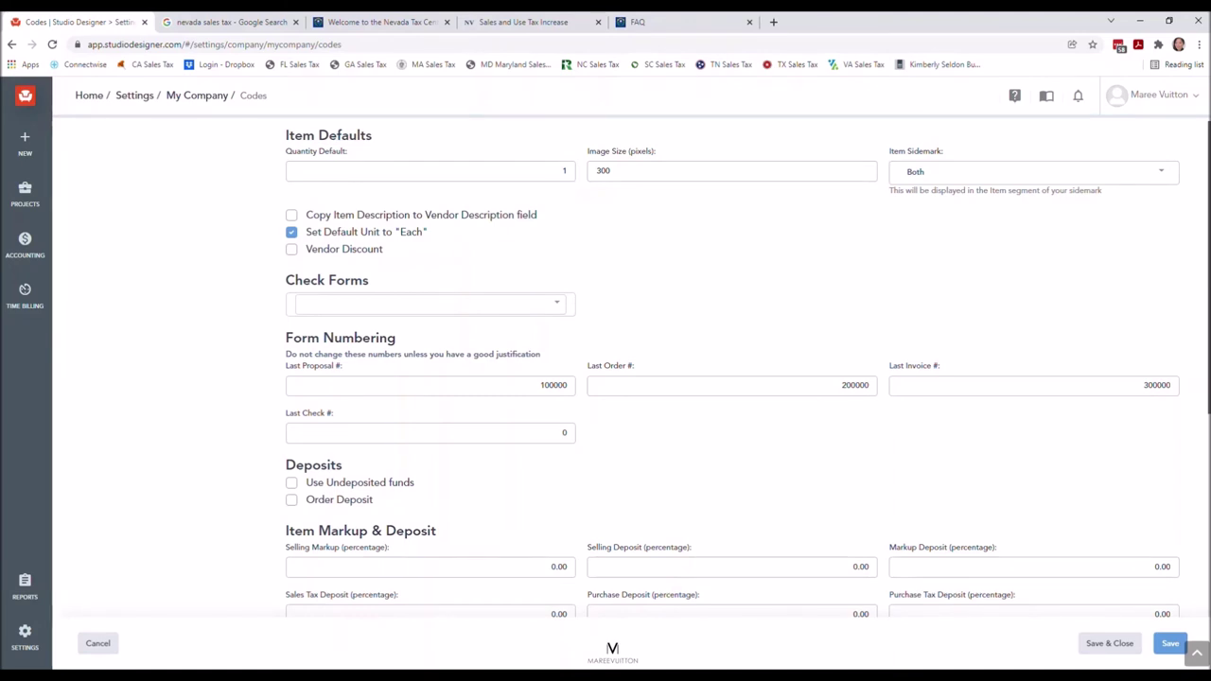
pyautogui.doubleClick(553, 385)
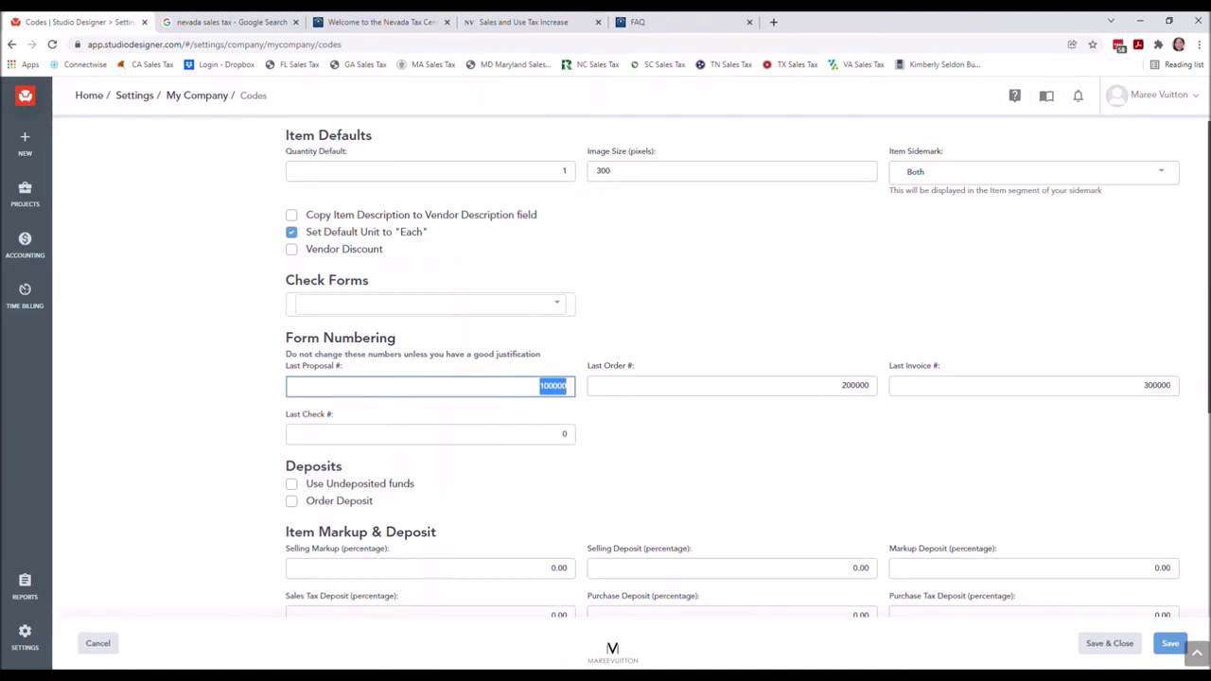
pyautogui.click(841, 386)
pyautogui.moveTo(840, 385); pyautogui.dragTo(847, 386)
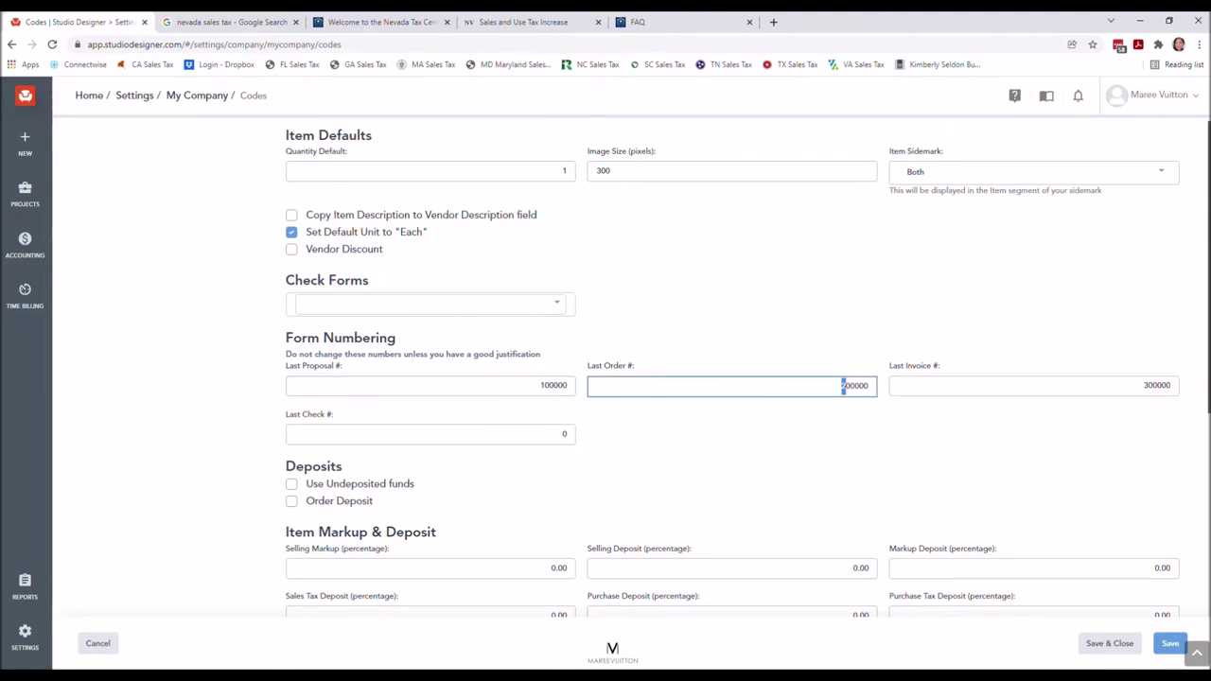
pyautogui.click(841, 385)
pyautogui.scroll(-1, 631, 393)
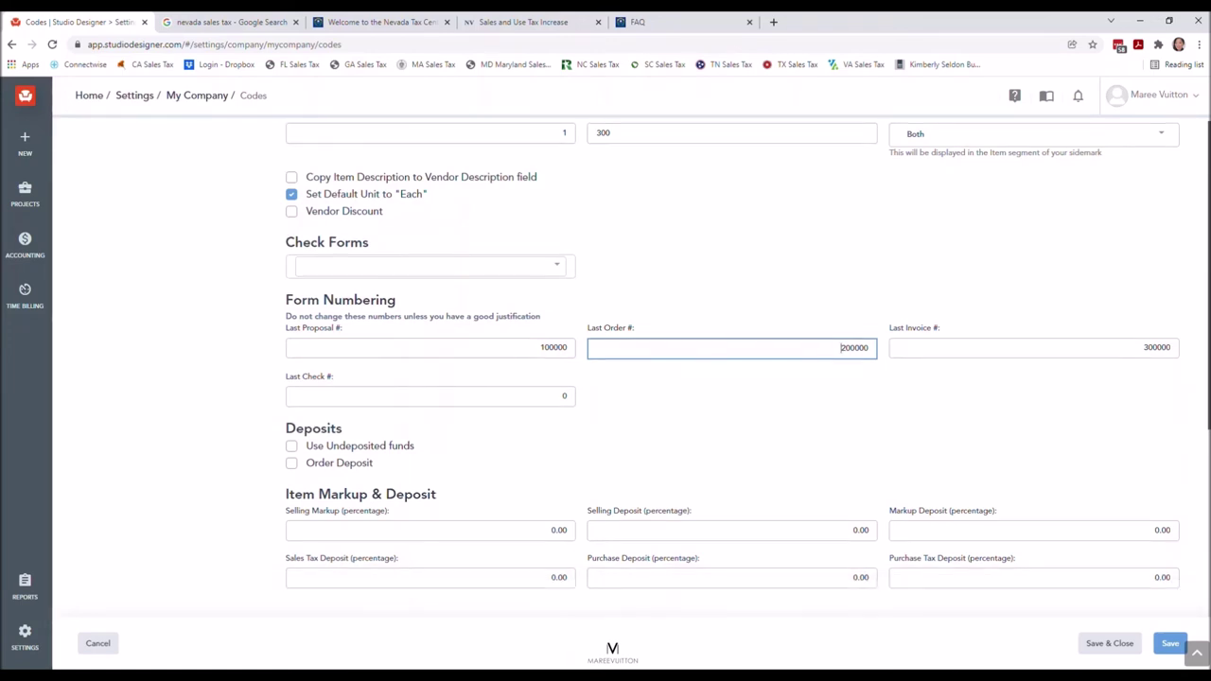
pyautogui.click(561, 395)
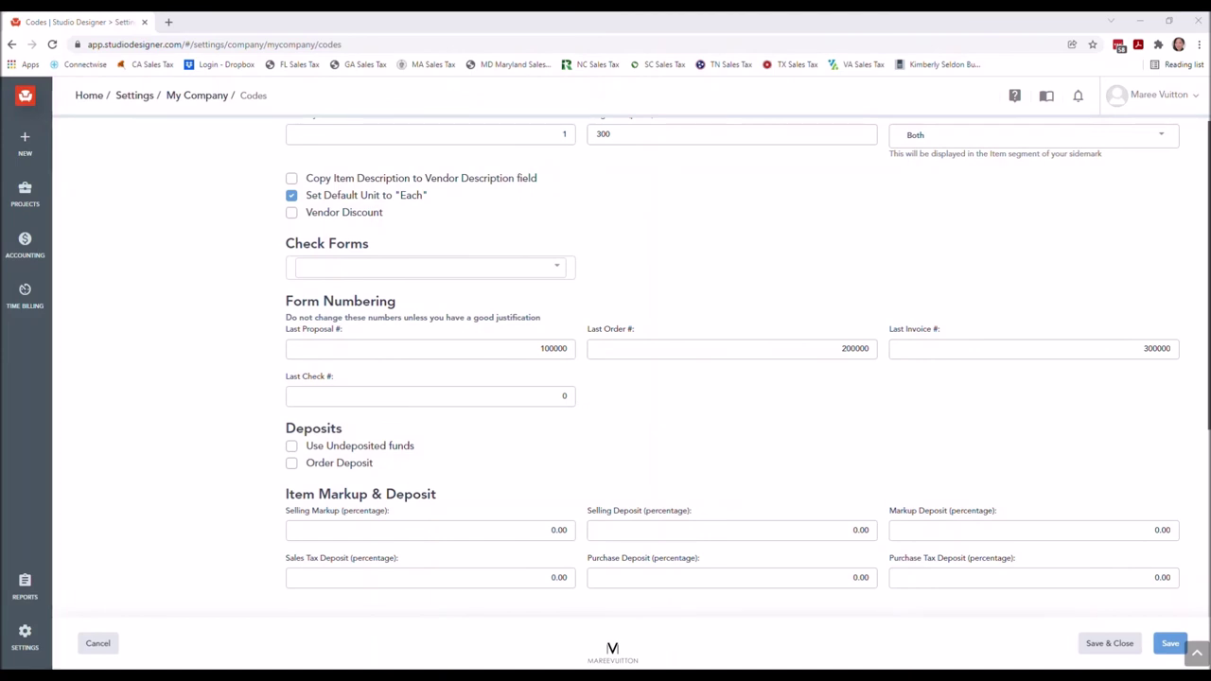
pyautogui.click(558, 530)
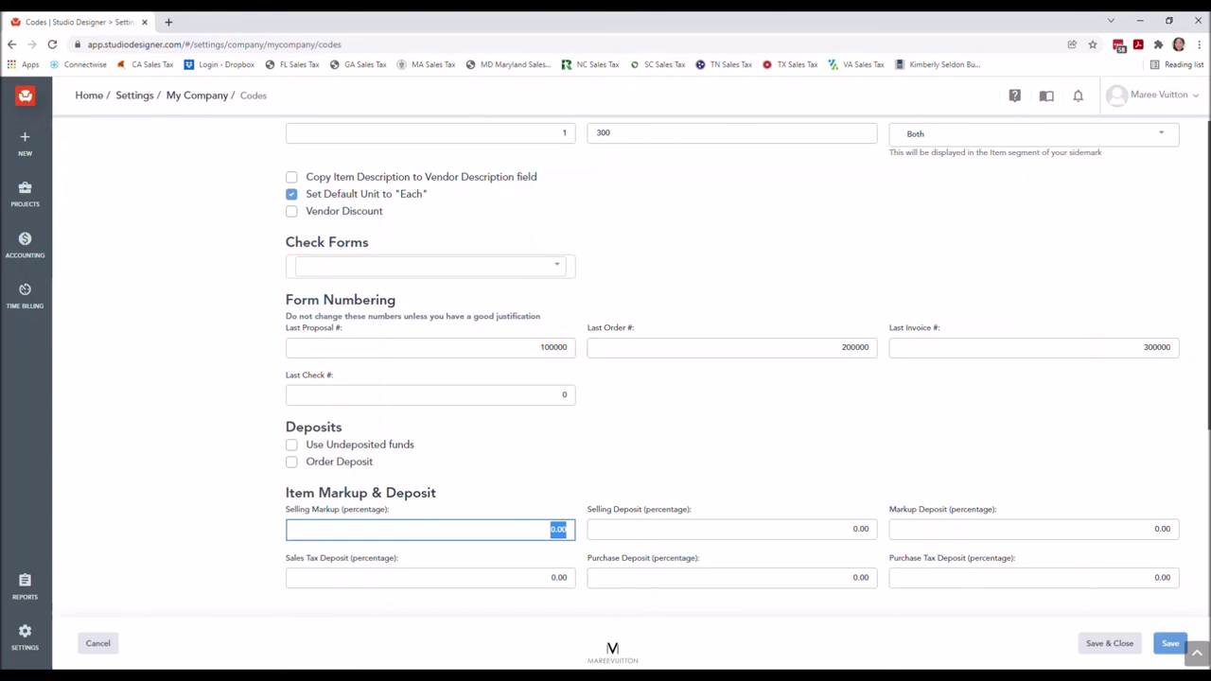
# - Enter 35 as the Selling Markup percentage, giving 35.00
pyautogui.write('35')
pyautogui.press('Tab')
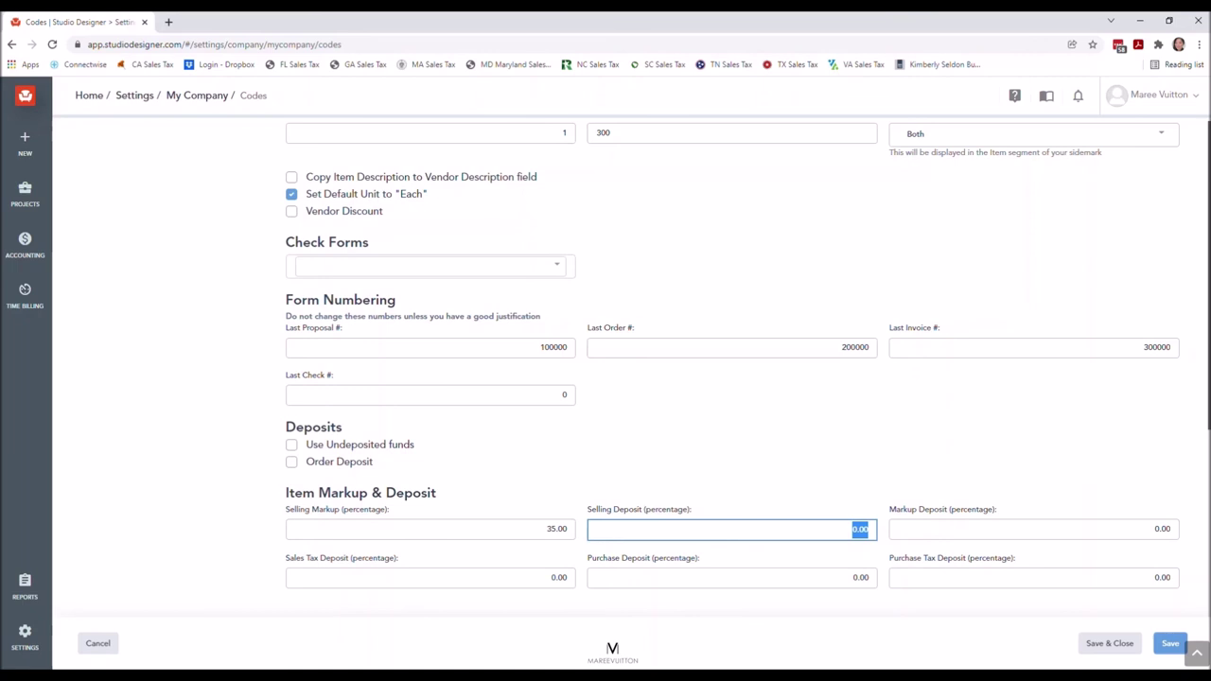
# - Enter 100 for each of the Selling, Markup, Sales Tax, Purchase and Purchase Tax Deposit percentages
pyautogui.write('100')
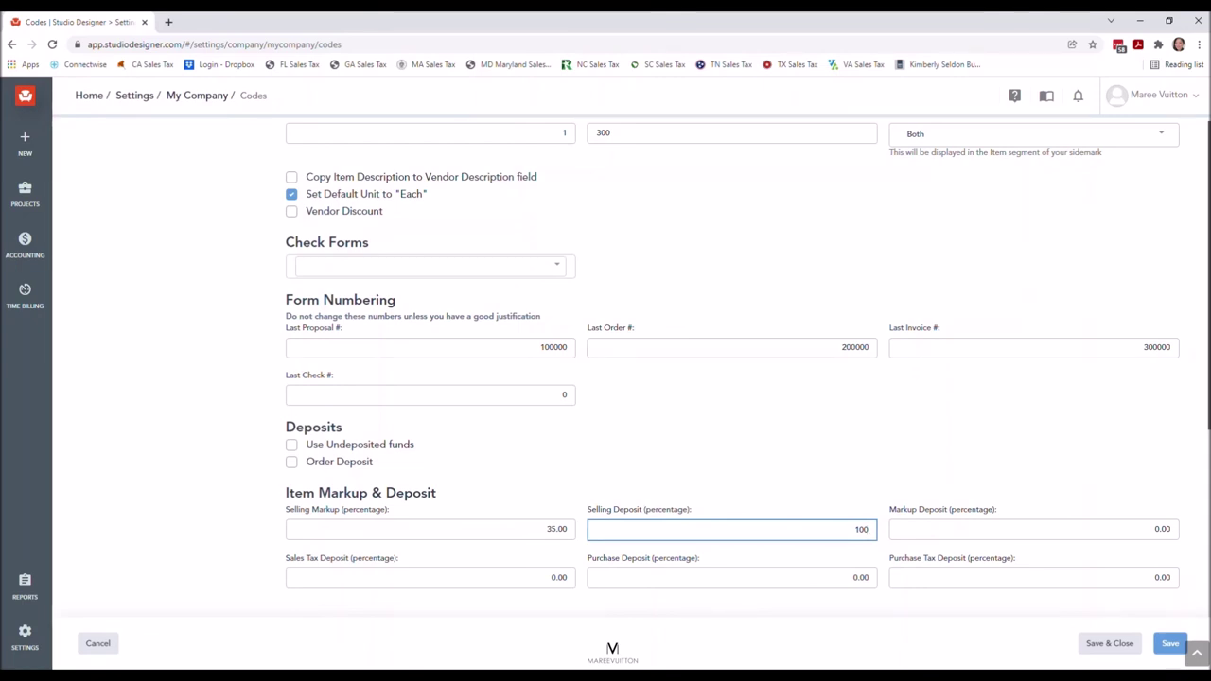
pyautogui.press('Tab')
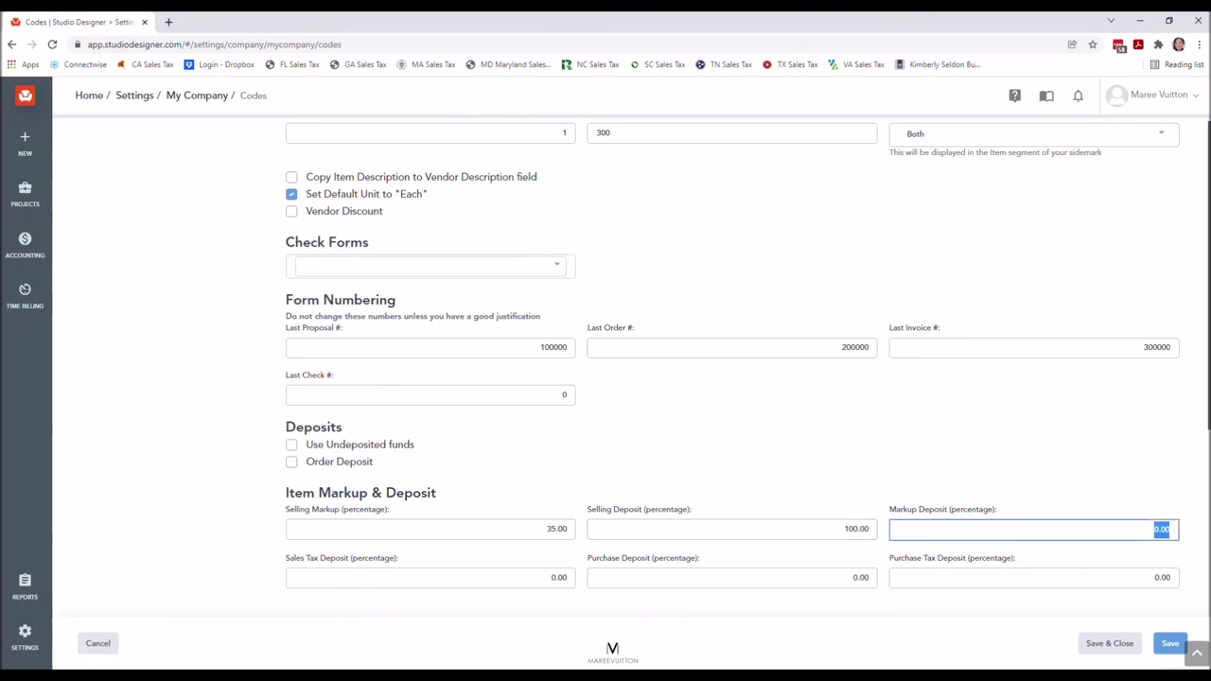
pyautogui.write('100')
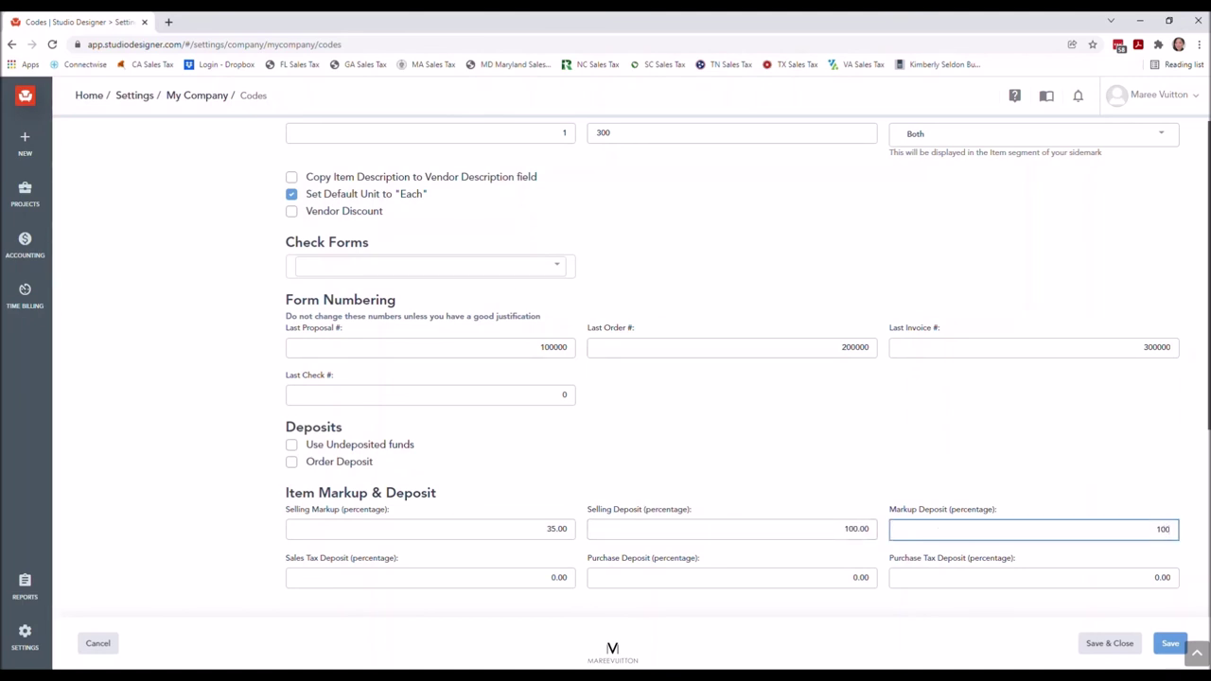
pyautogui.hotkey('shift', 'Tab')
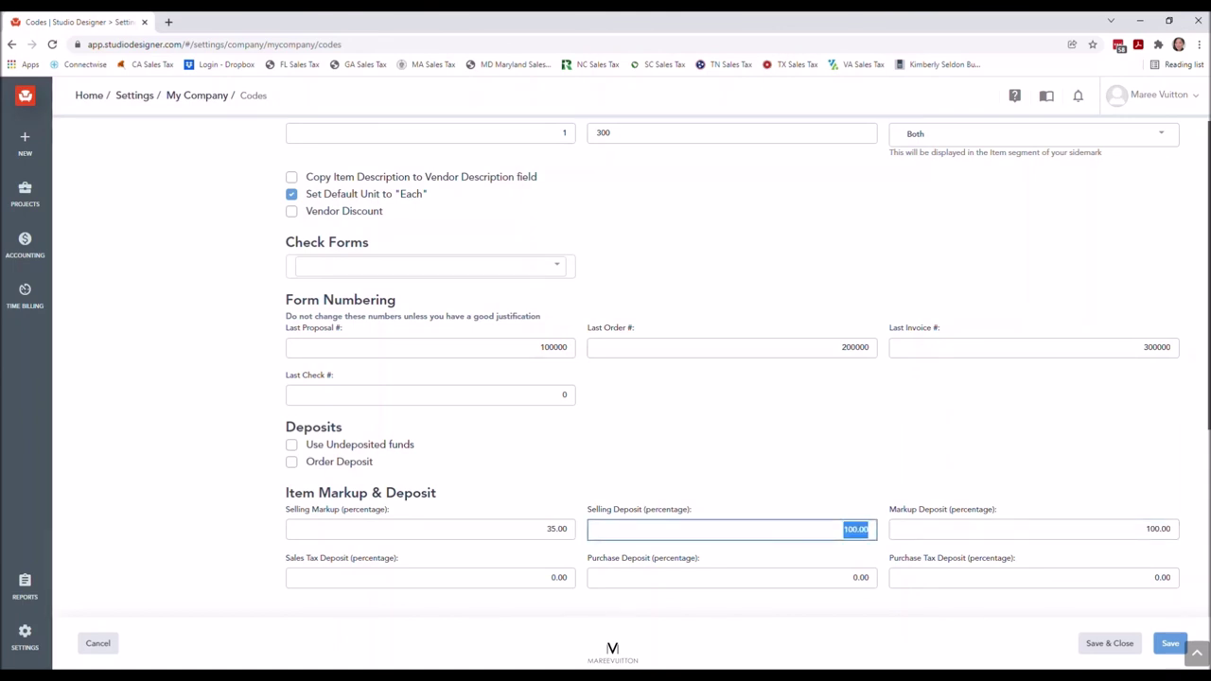
pyautogui.press('Tab')
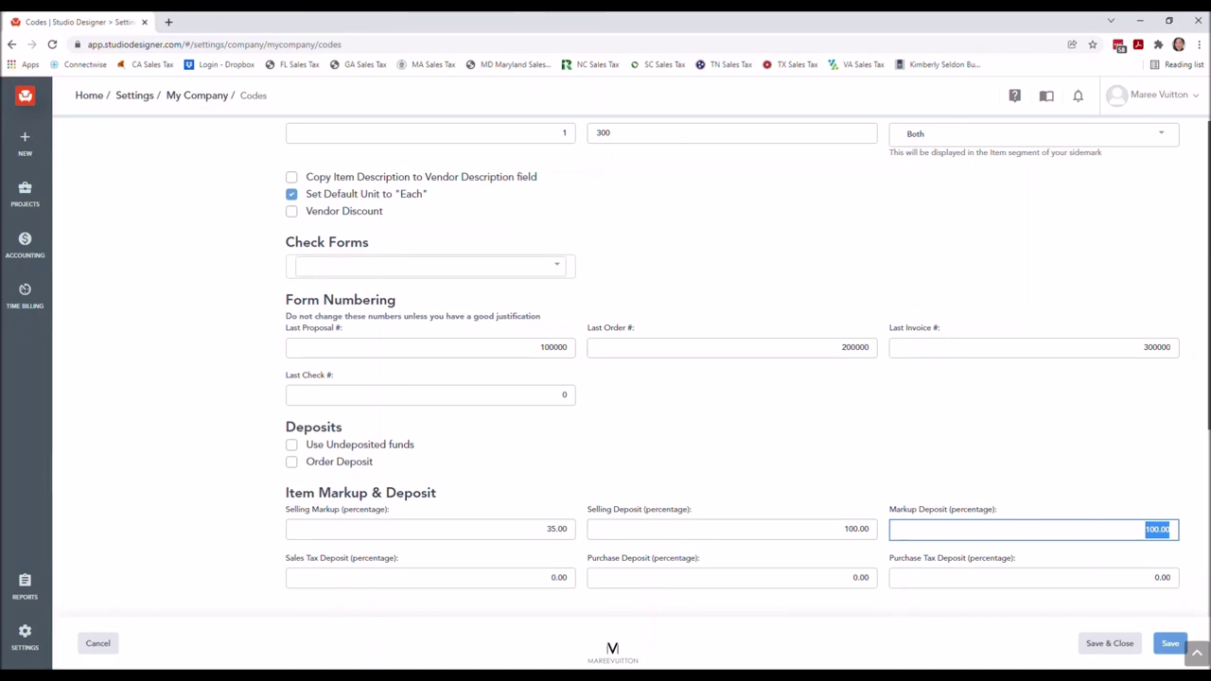
pyautogui.press('Tab')
pyautogui.write('100')
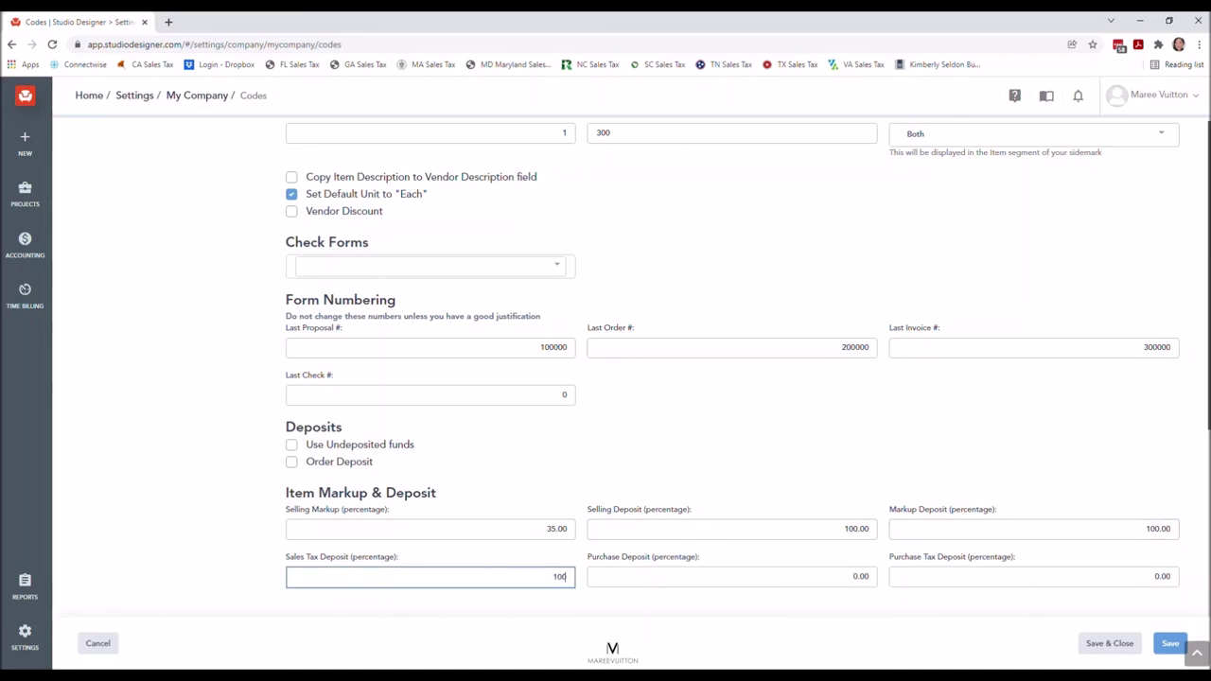
pyautogui.press('Tab')
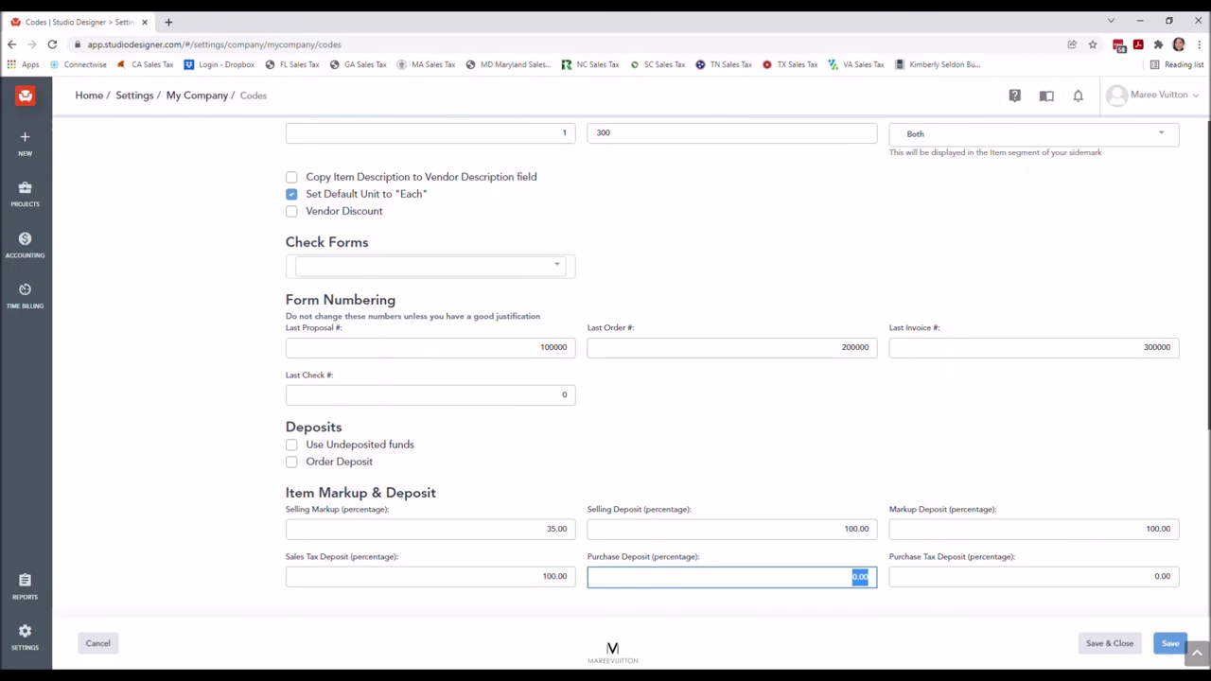
pyautogui.write('100')
pyautogui.press('Tab')
pyautogui.write('1')
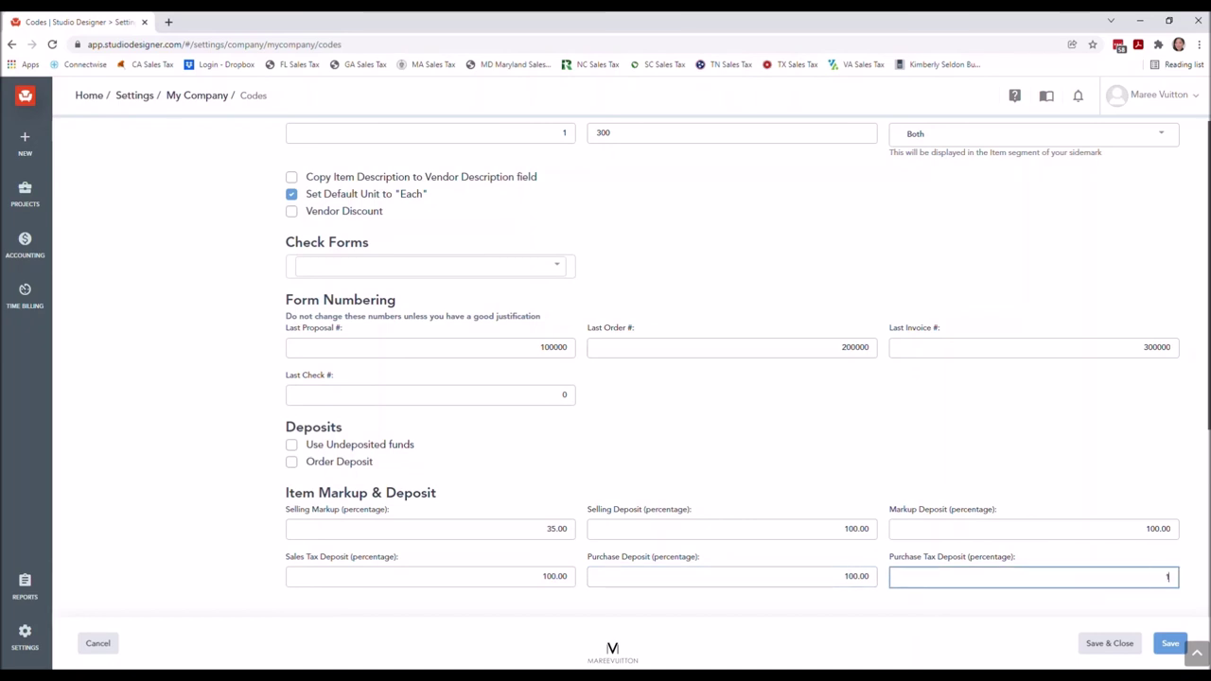
pyautogui.write('00')
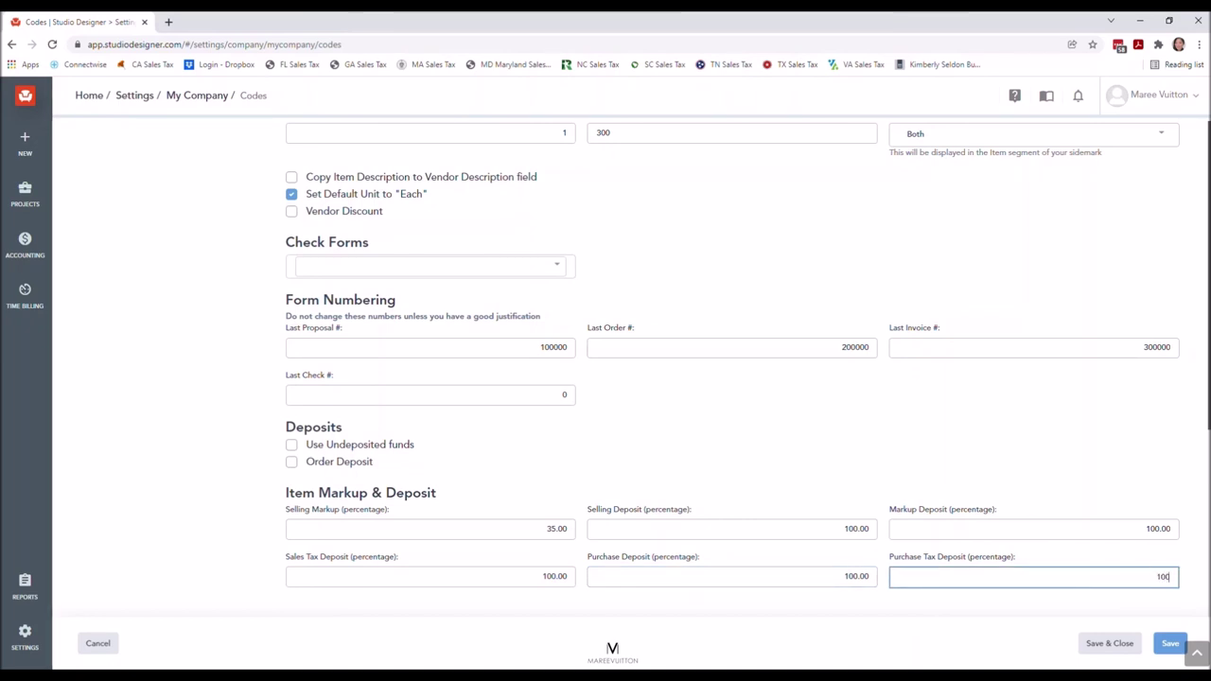